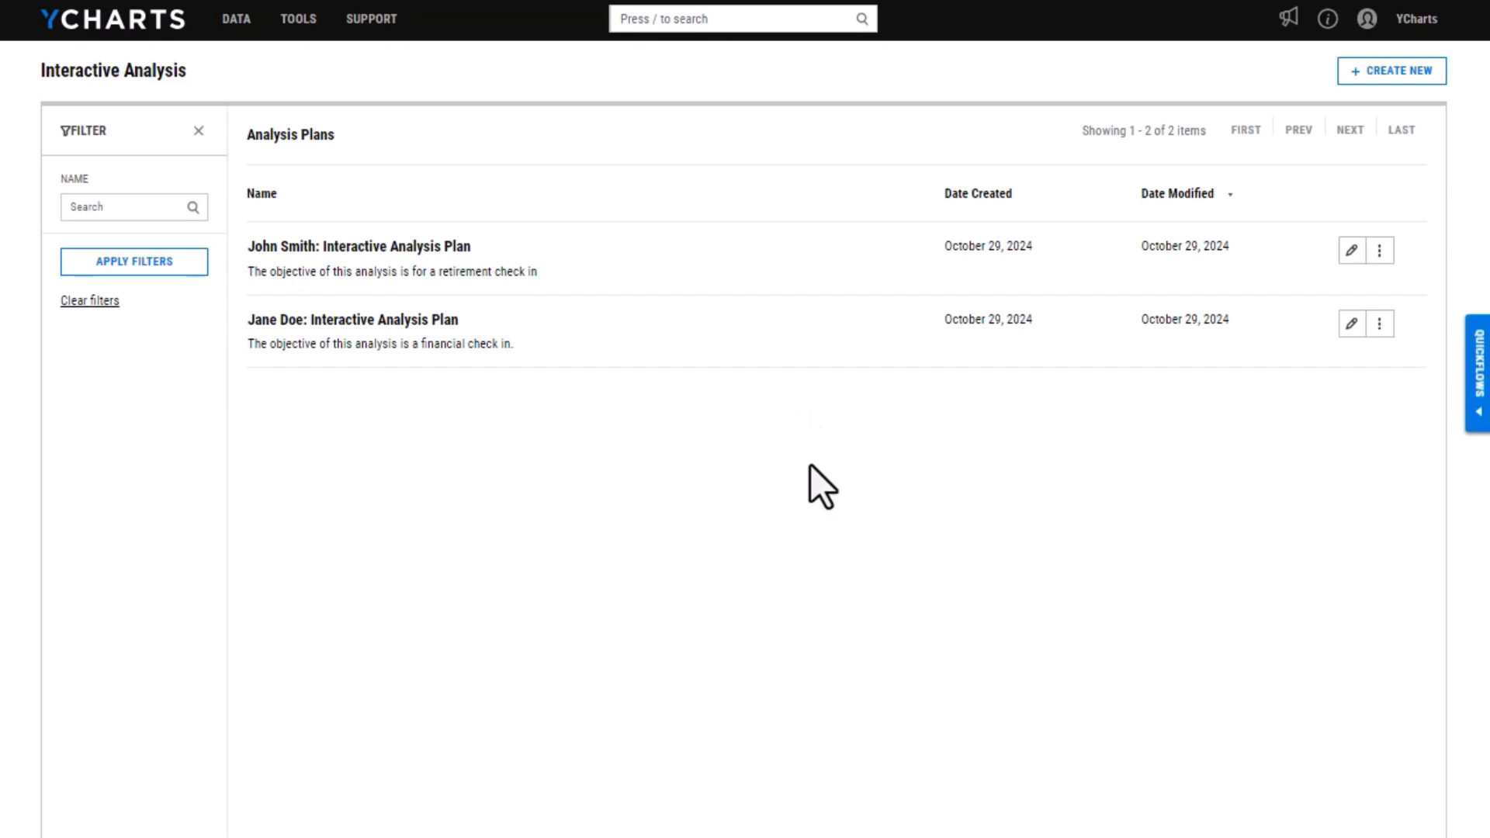
Start a new plan in the Interactive Analysis tool and accept the disclaimer
{"action": "left_click", "coordinate": [299, 20]}
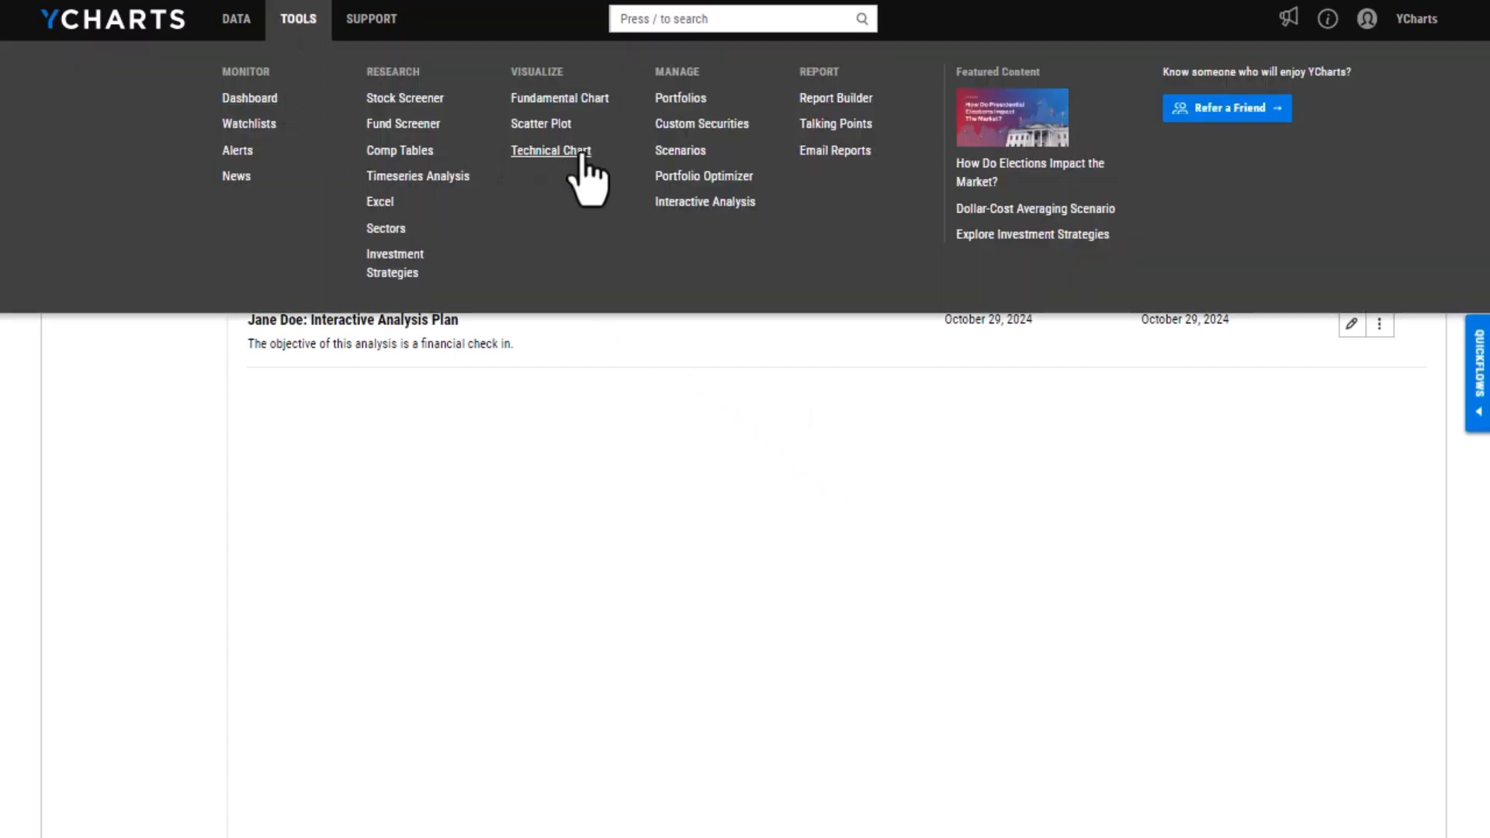
{"action": "left_click", "coordinate": [715, 203]}
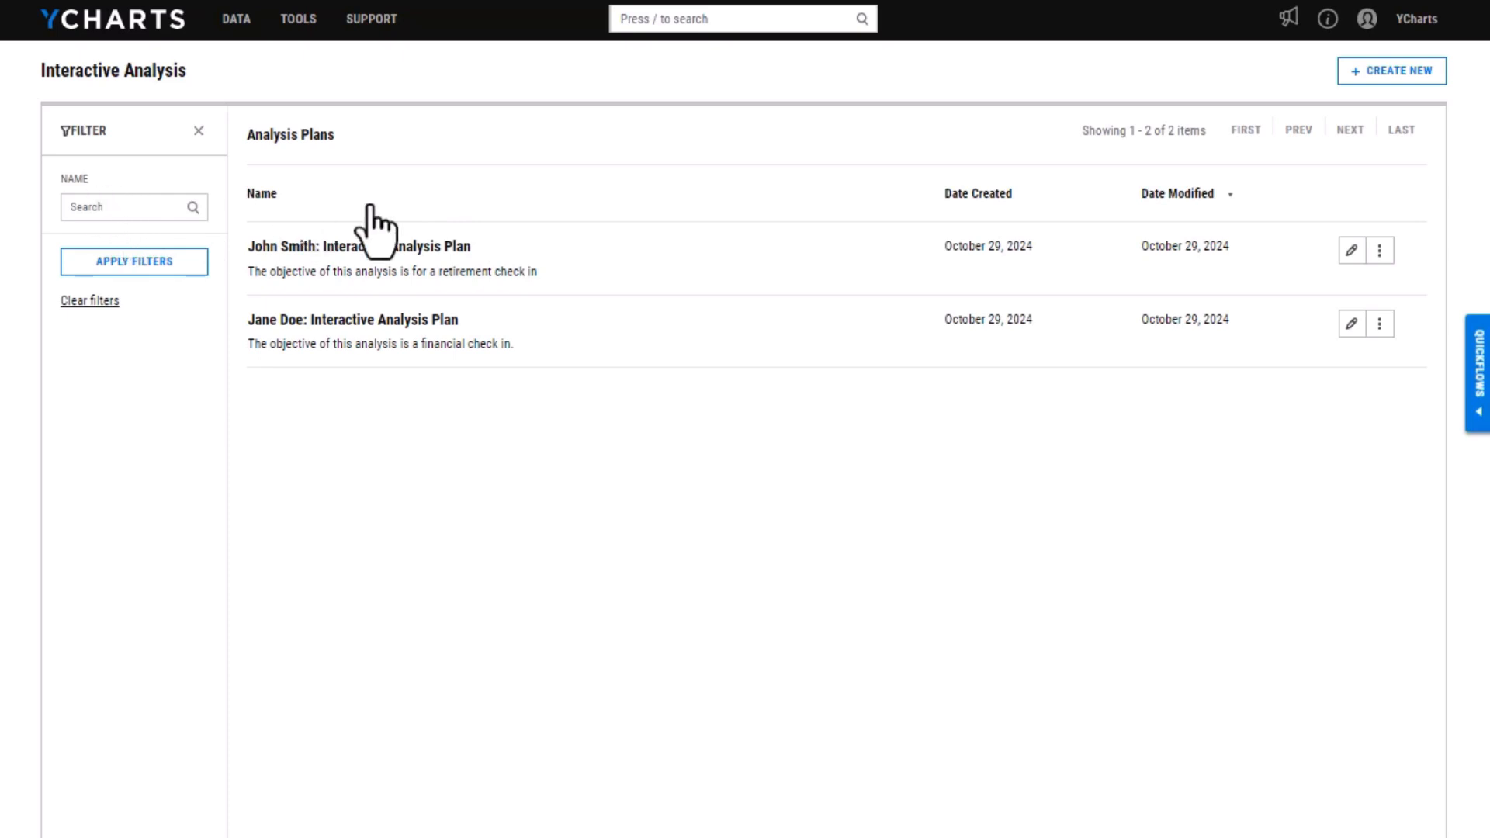
{"action": "left_click", "coordinate": [1424, 74]}
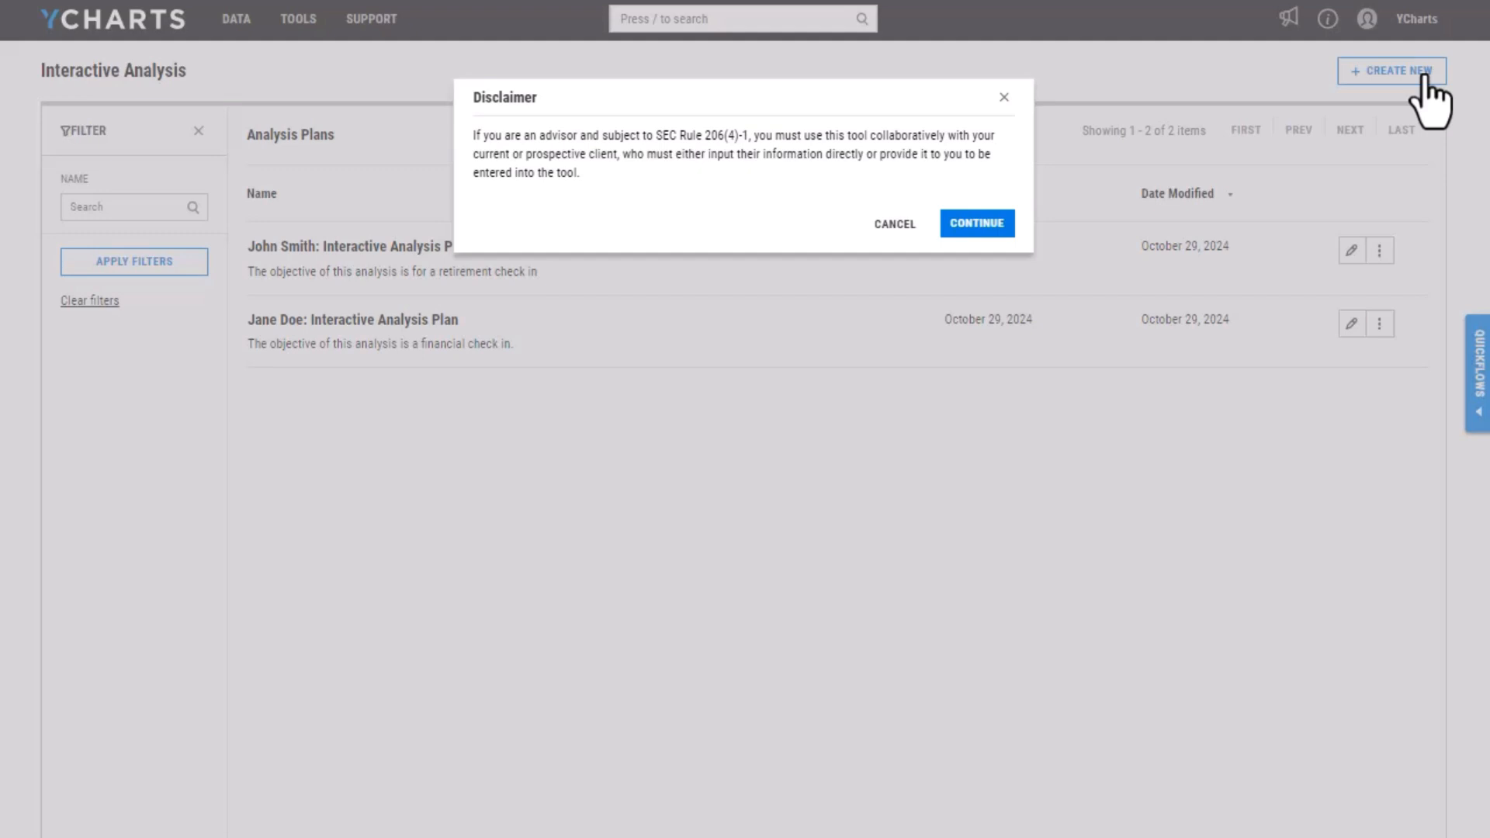
{"action": "left_click", "coordinate": [979, 225]}
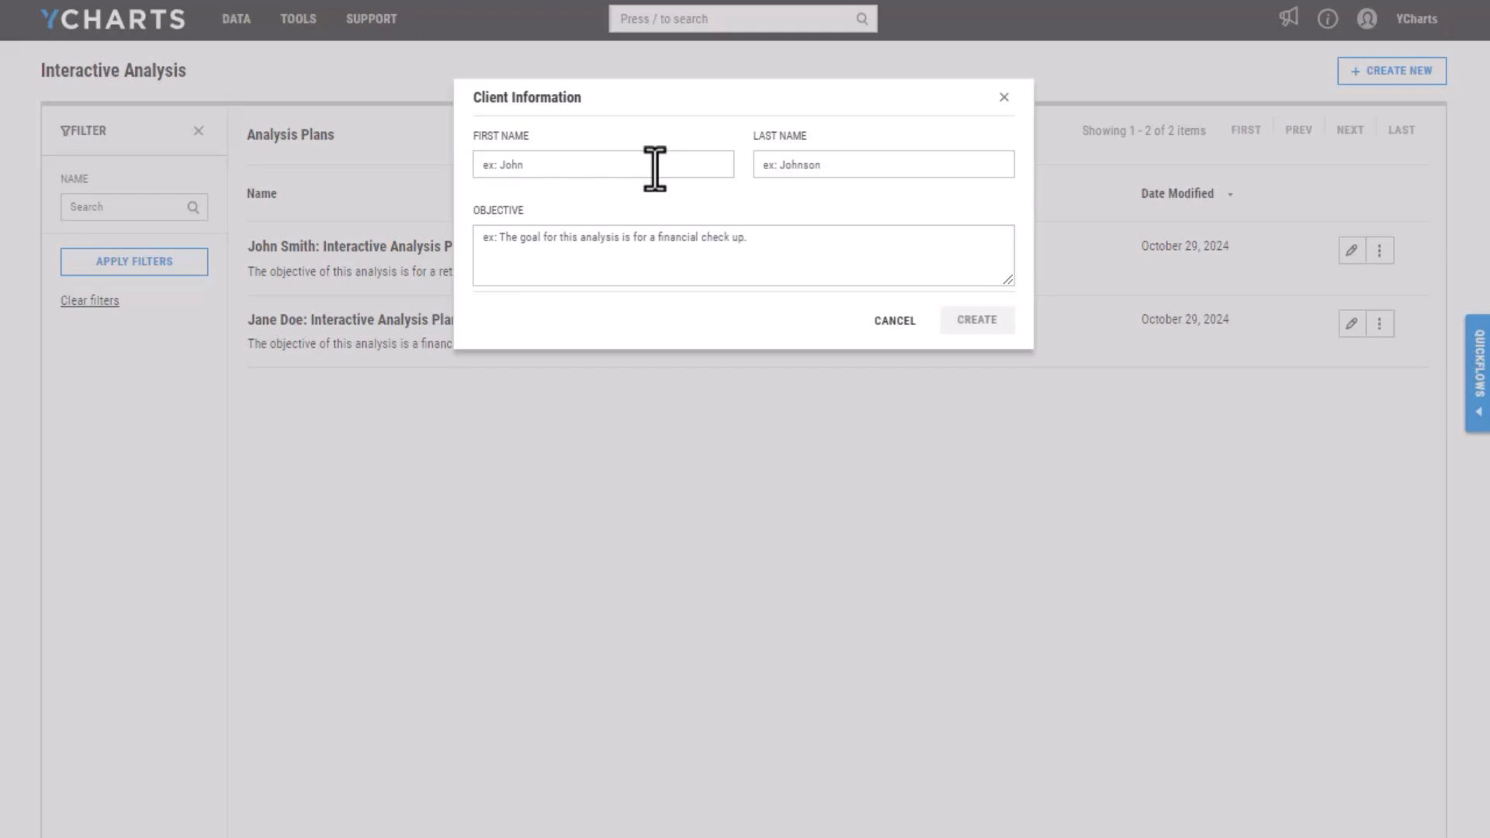
Create the plan with the client's first and last name and the objective "The objective of this analysis is for a financial check in."
{"action": "left_click", "coordinate": [543, 170]}
{"action": "type", "text": "Jane"}
{"action": "key", "text": "Tab"}
{"action": "type", "text": "Smith"}
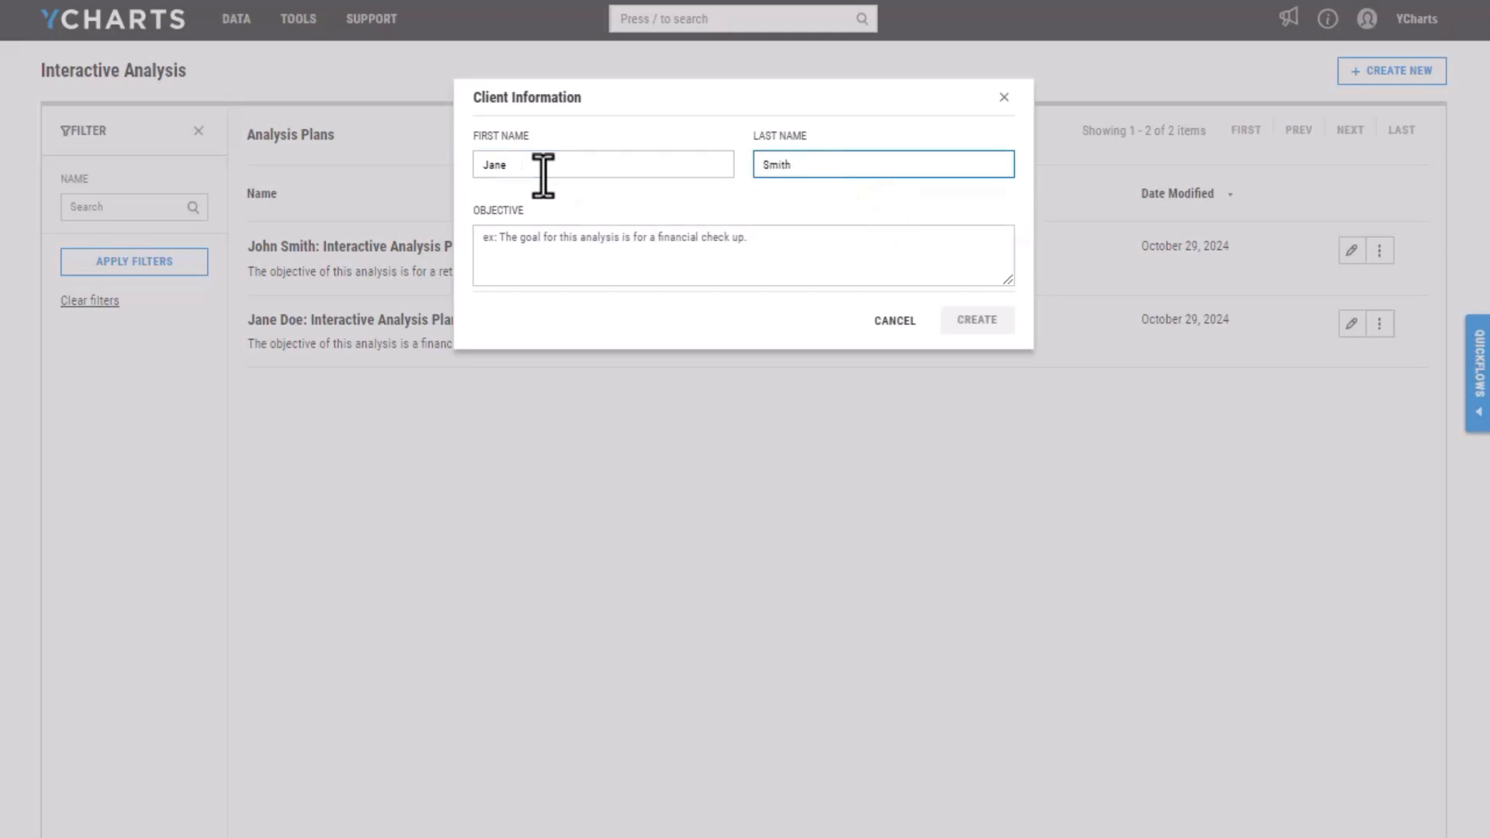
{"action": "key", "text": "Tab"}
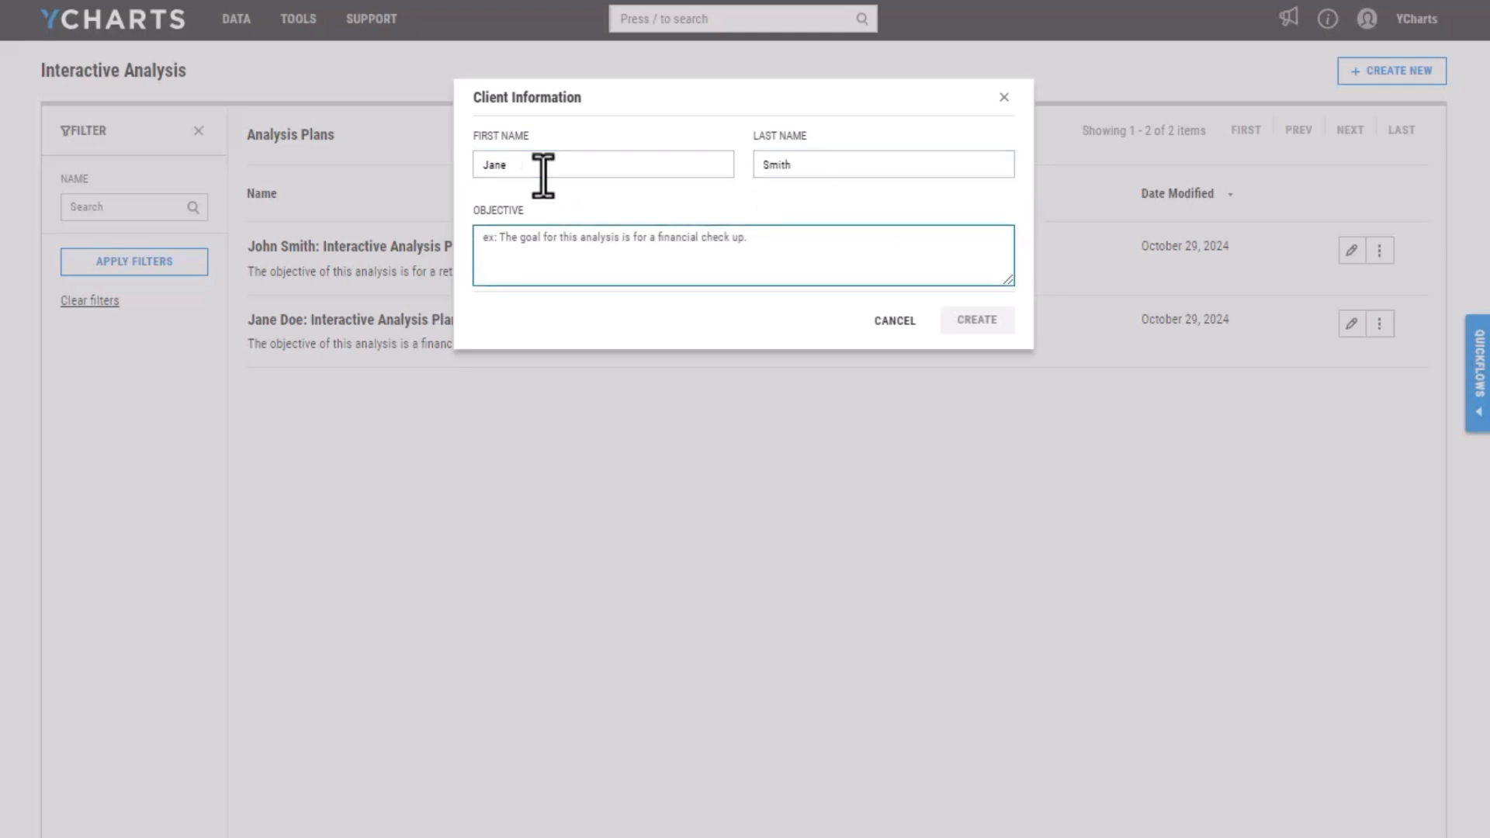
{"action": "type", "text": "The ob"}
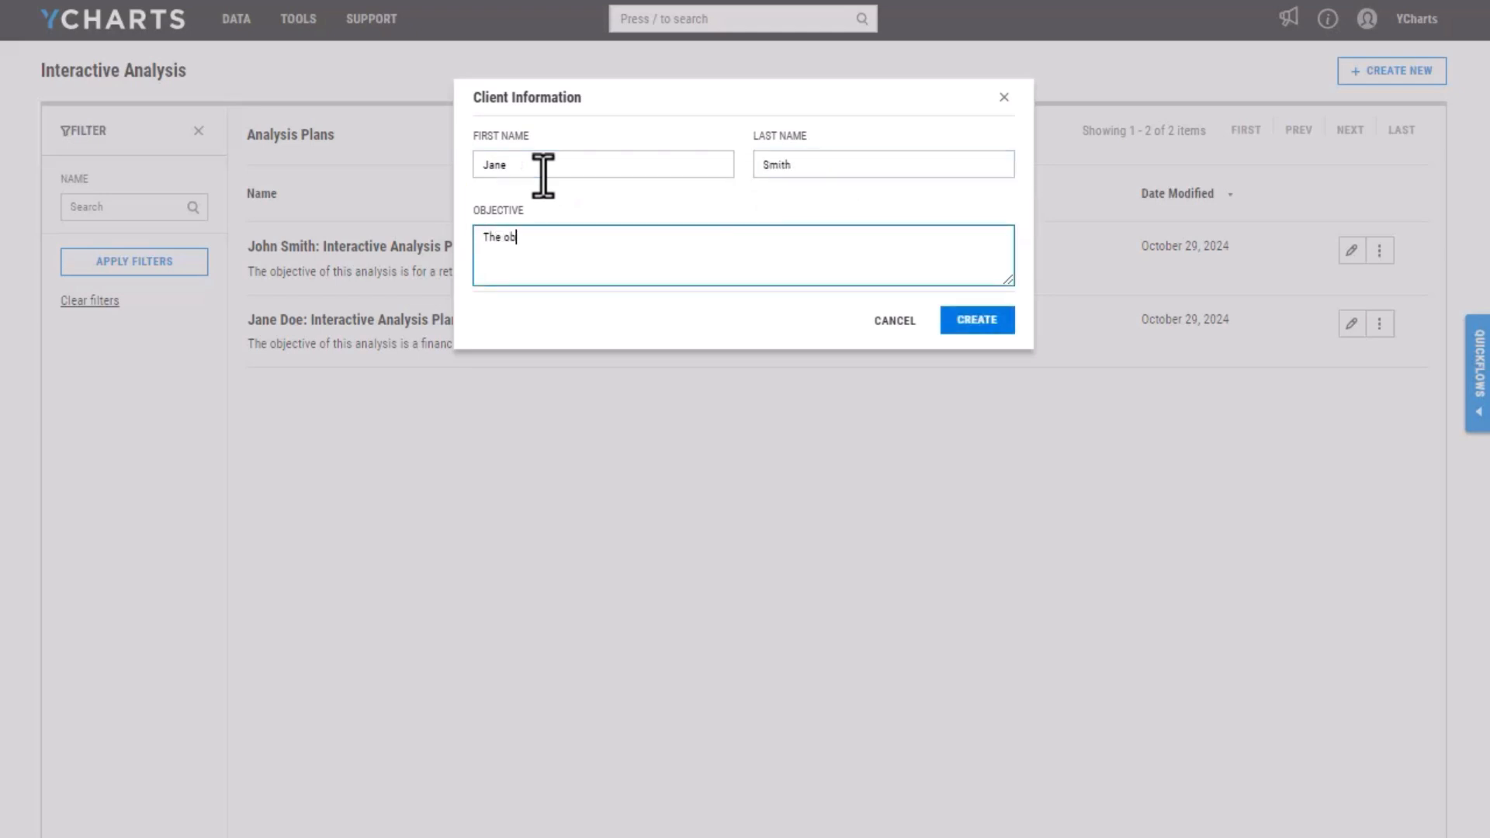
{"action": "type", "text": "jective of this analysis is for a fin"}
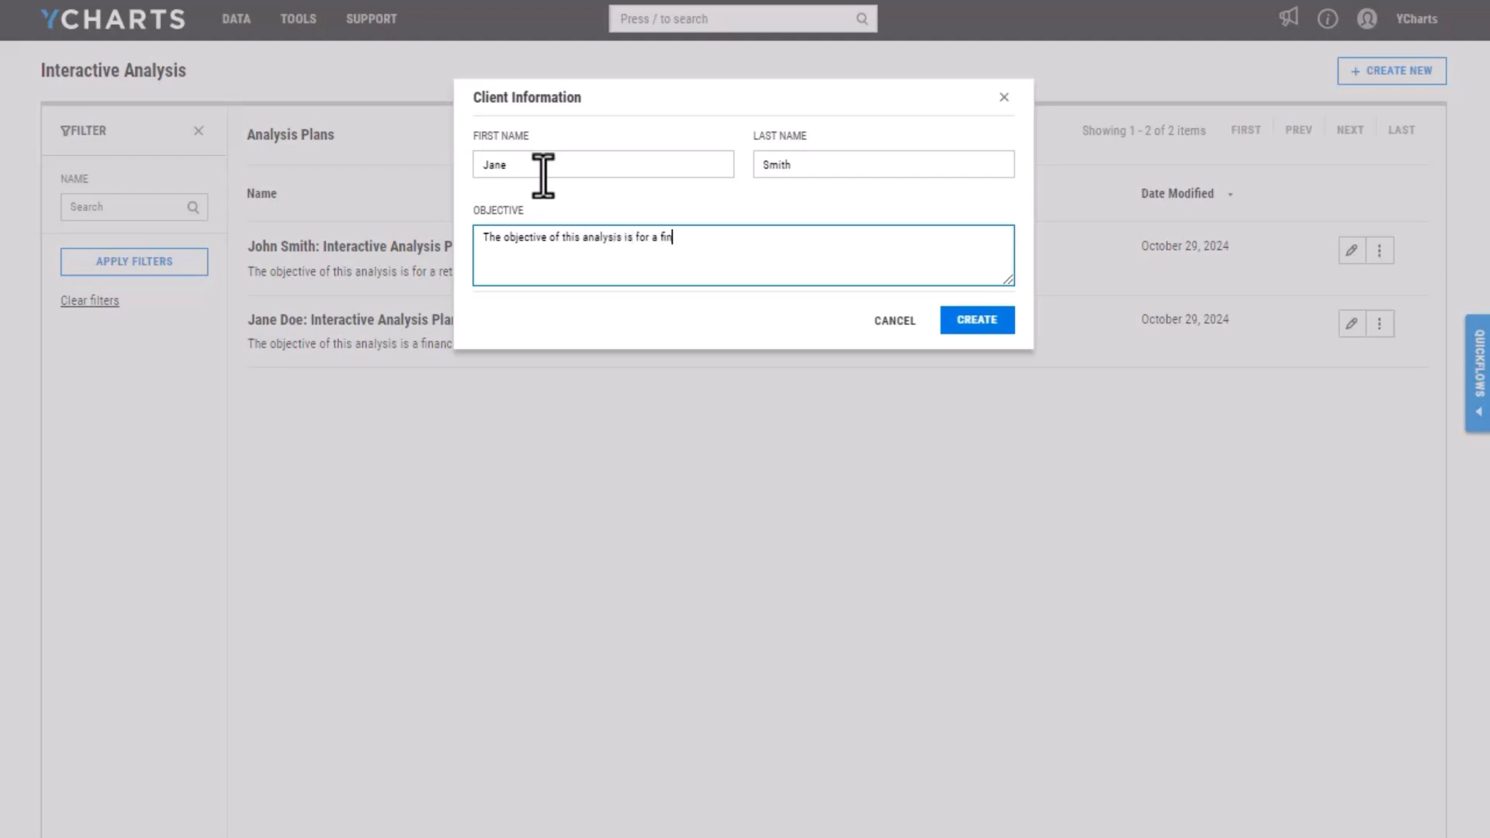
{"action": "type", "text": "ancial check in."}
{"action": "left_click", "coordinate": [981, 322]}
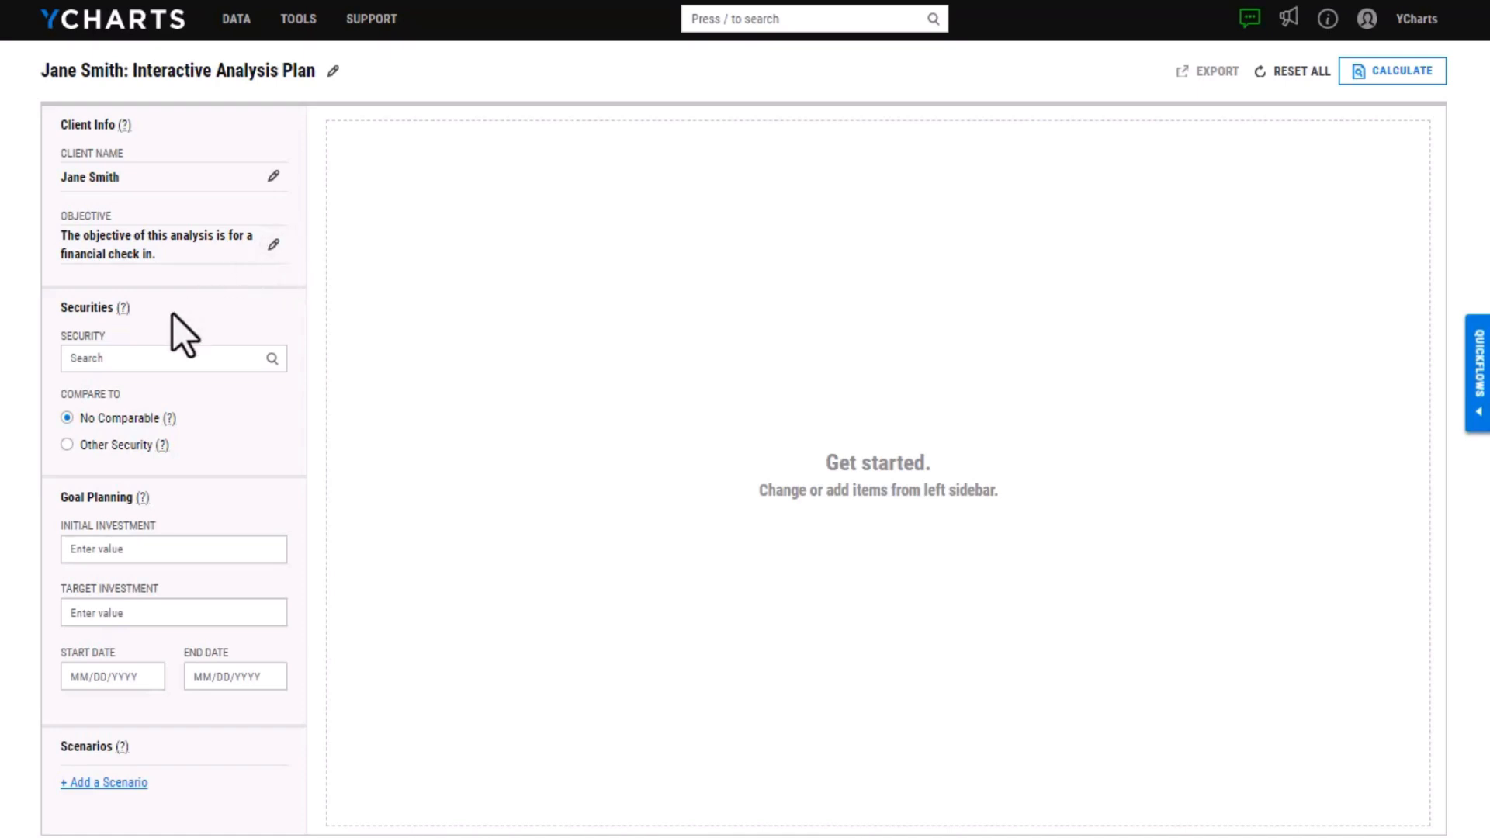
Search for the client's portfolio by name and select it as the plan's security
{"action": "left_click", "coordinate": [164, 357]}
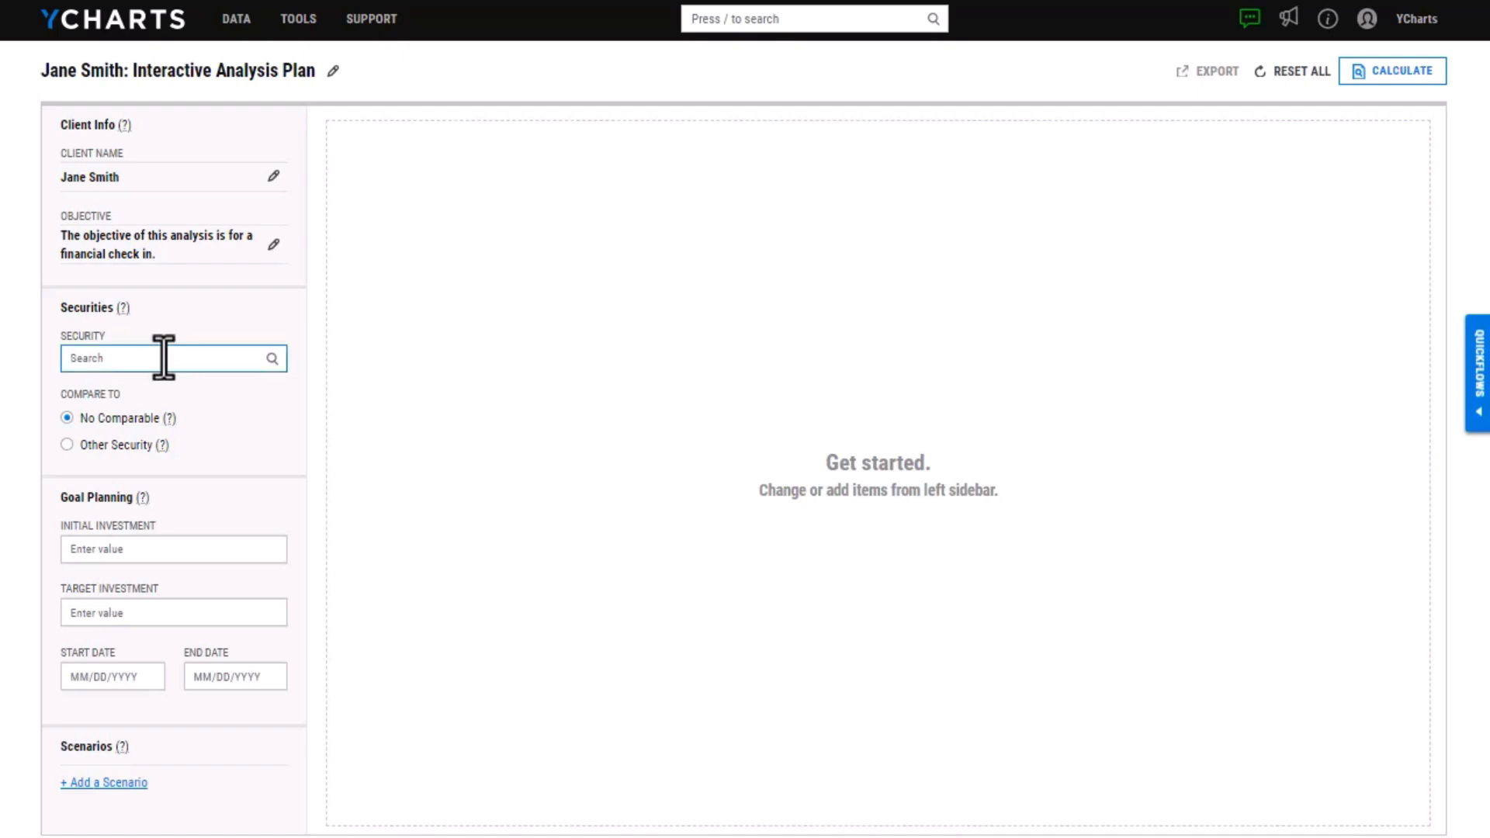
{"action": "type", "text": "jane smith"}
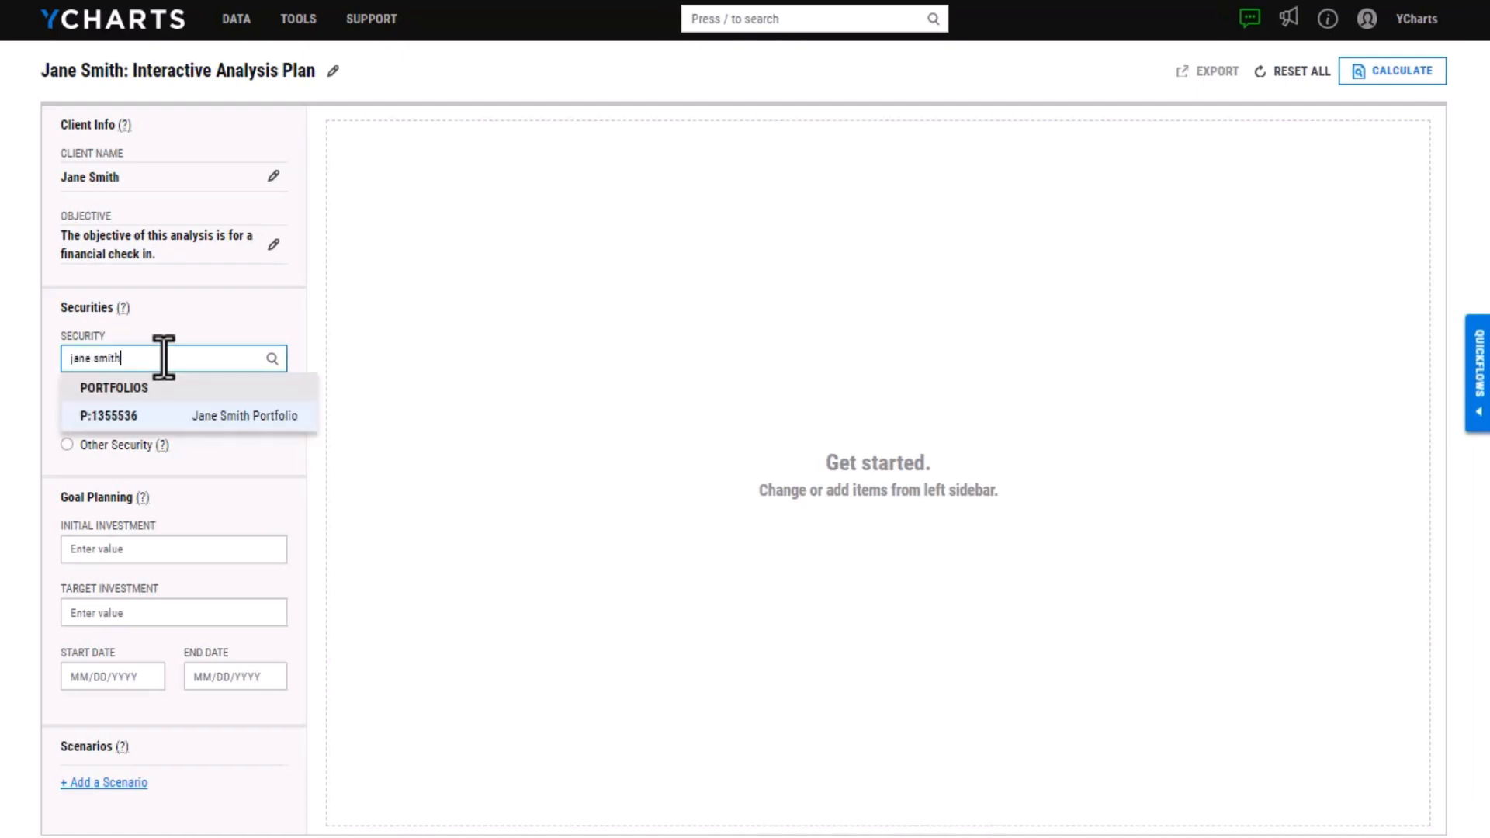
{"action": "left_click", "coordinate": [247, 419]}
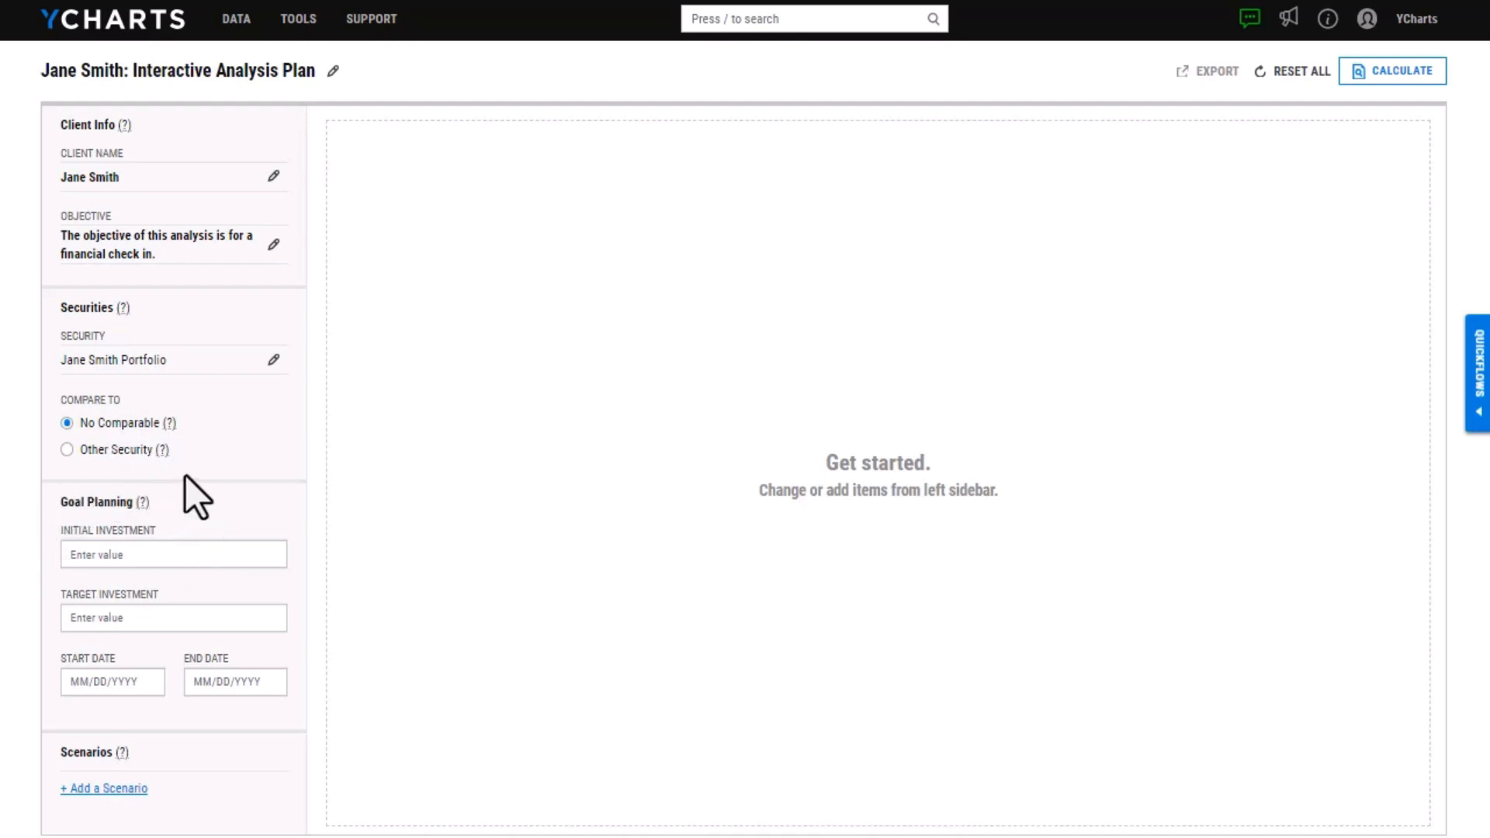
Set the initial investment to $100,000 and the target investment to $1,250,000 in the goal planning section
{"action": "left_click", "coordinate": [211, 566]}
{"action": "type", "text": "1"}
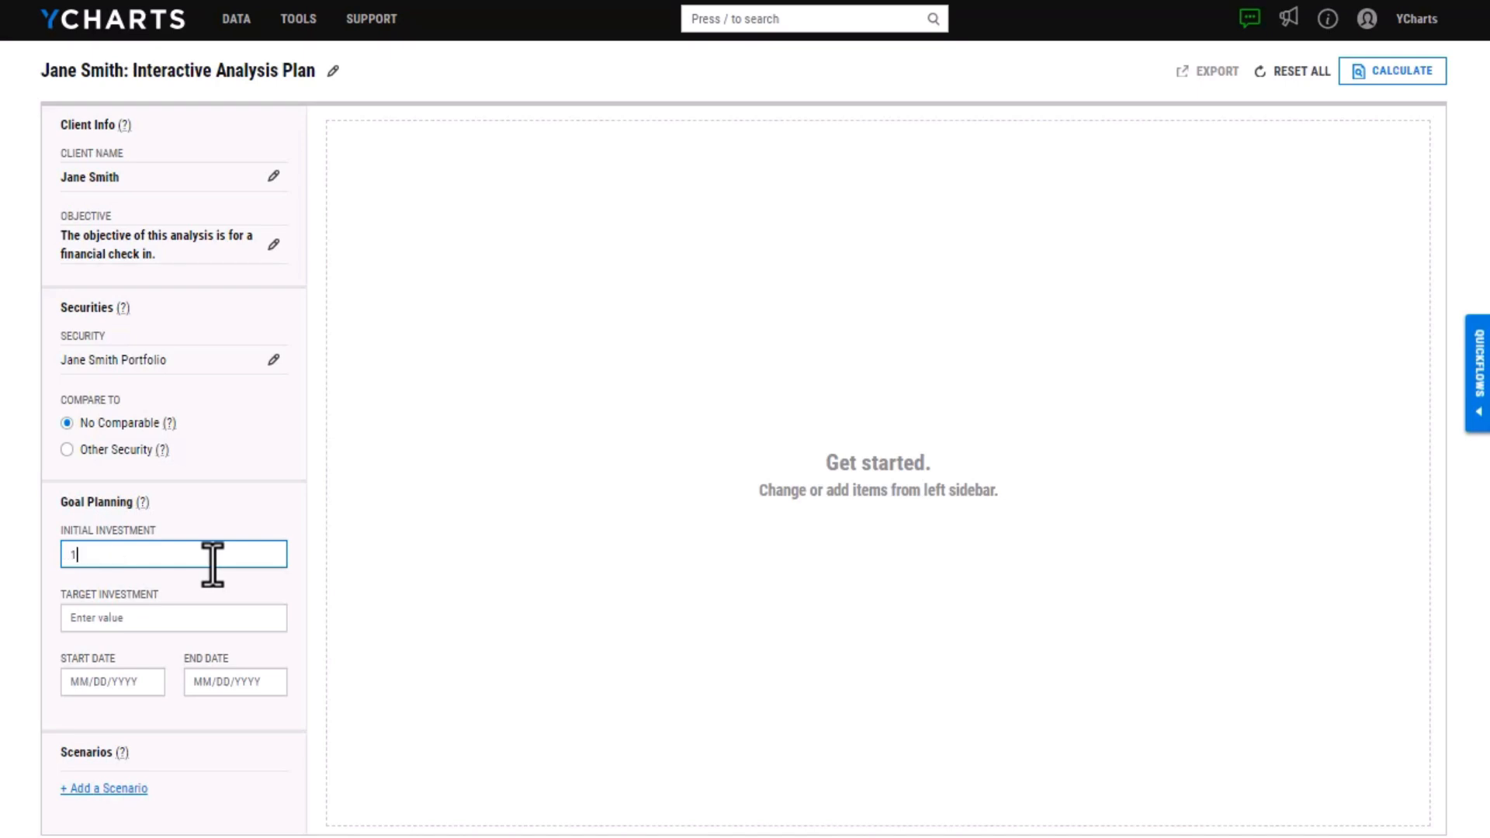
{"action": "type", "text": "00000"}
{"action": "key", "text": "Return"}
{"action": "left_click", "coordinate": [196, 621]}
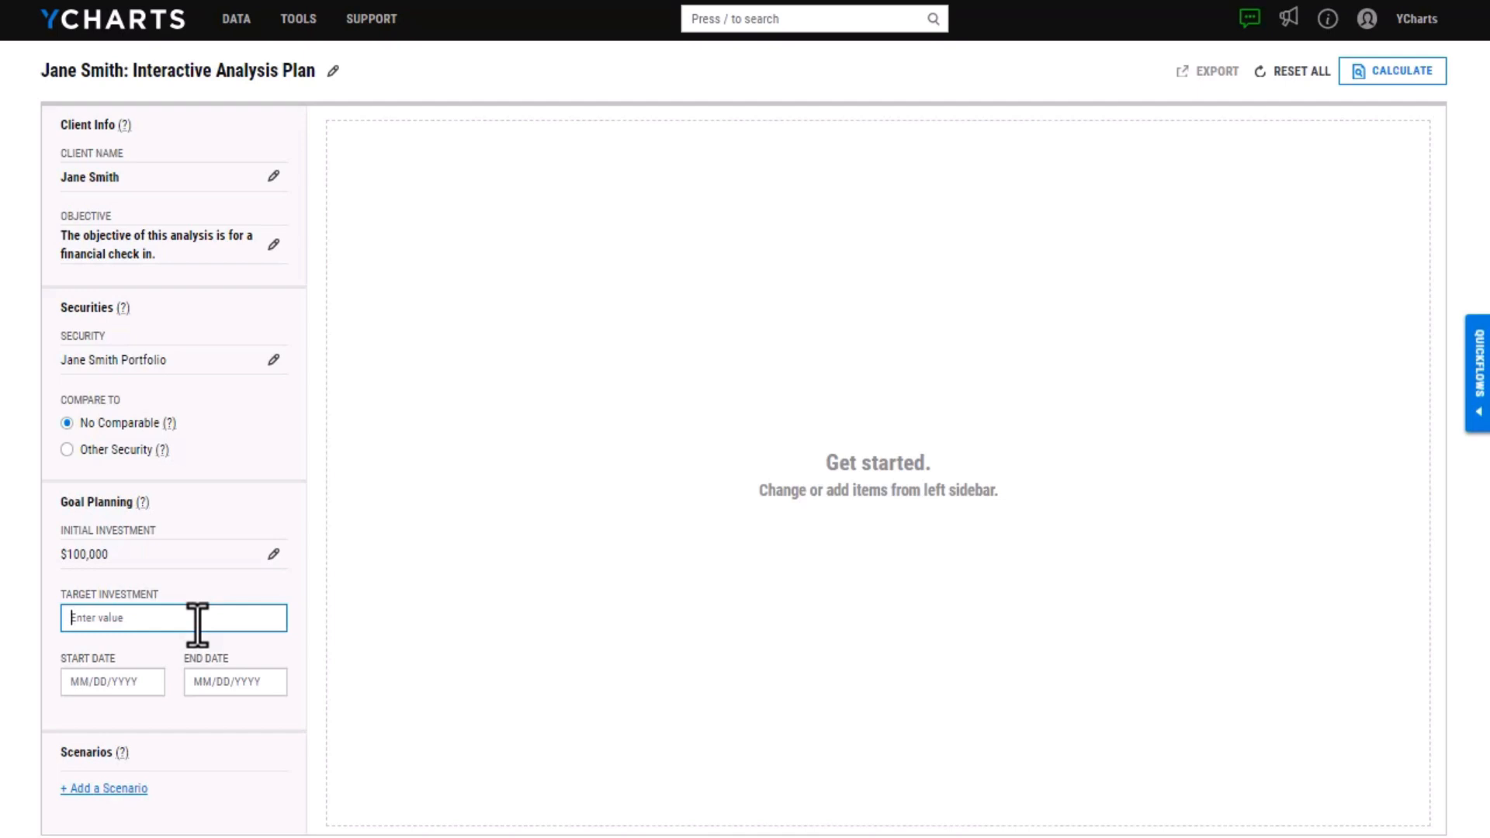
{"action": "type", "text": "1250000"}
Set the goal's start date to 12/31/2023 and end date to 12/31/2040, and read the CAPM Expected return help
{"action": "left_click", "coordinate": [153, 677]}
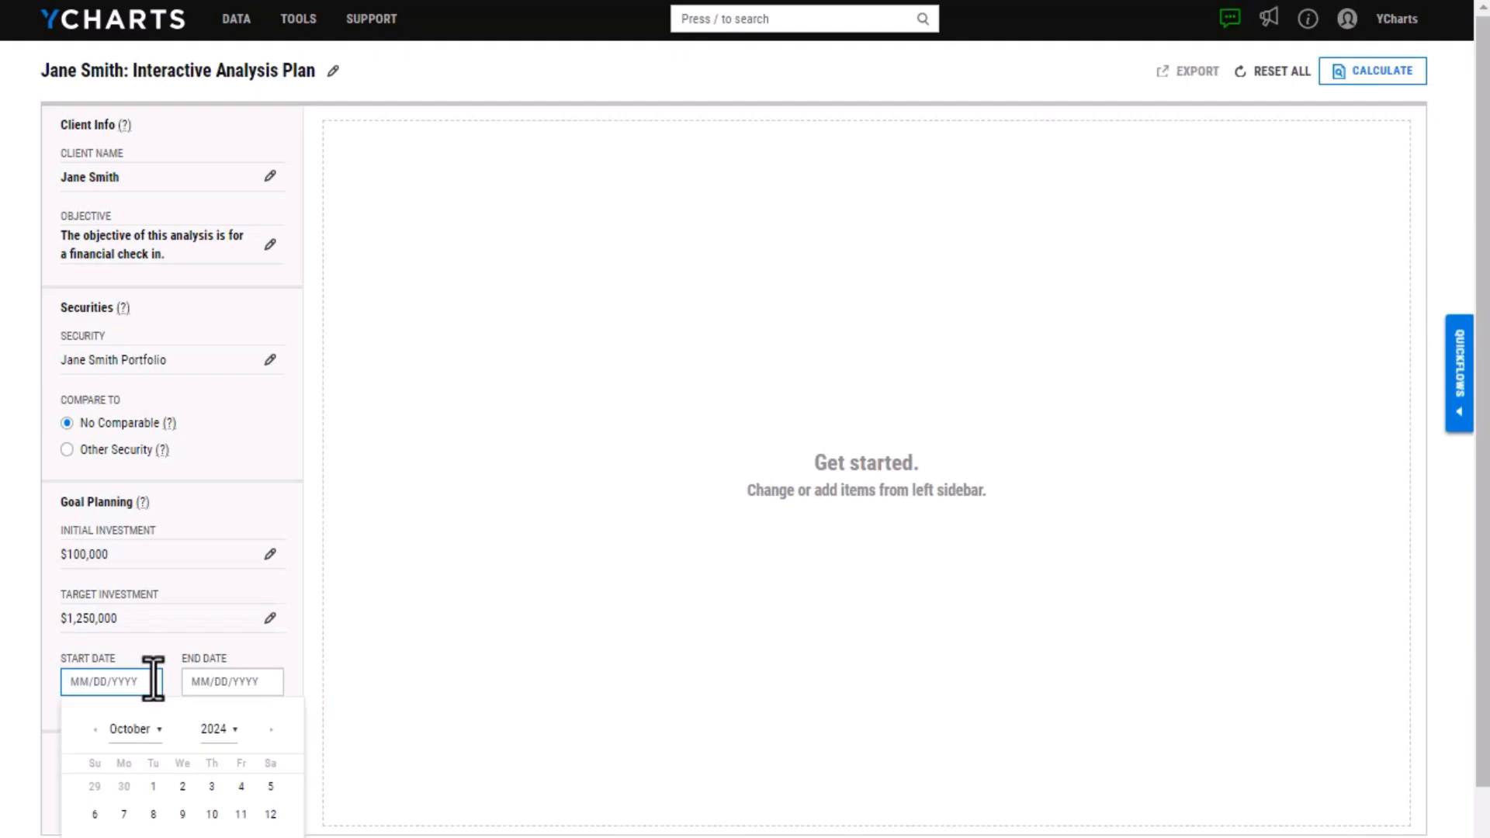
{"action": "type", "text": "12/31/2023"}
{"action": "key", "text": "Return"}
{"action": "key", "text": "Tab"}
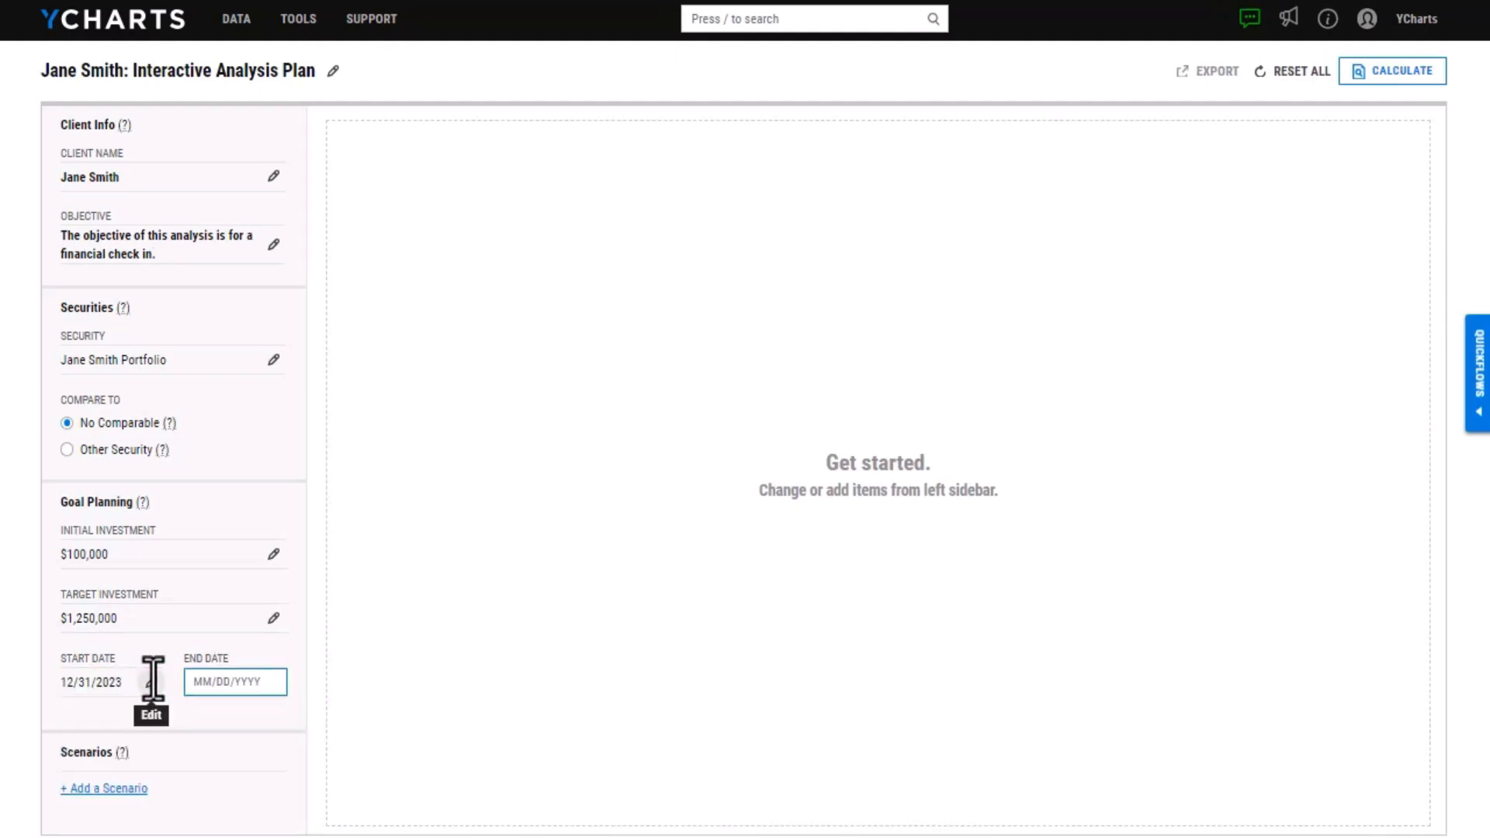
{"action": "type", "text": "12"}
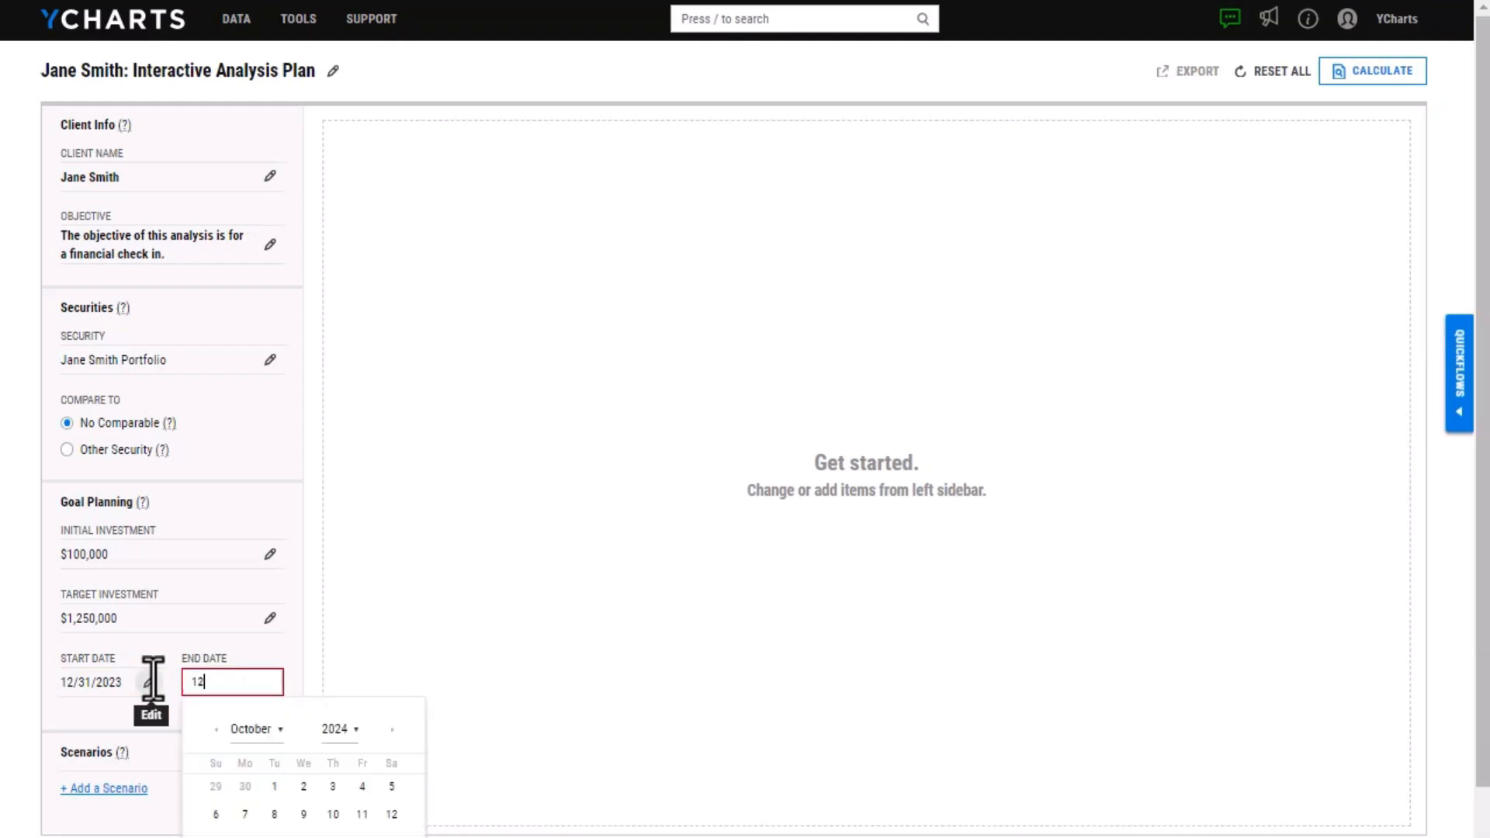
{"action": "type", "text": "/31/2040"}
{"action": "key", "text": "Return"}
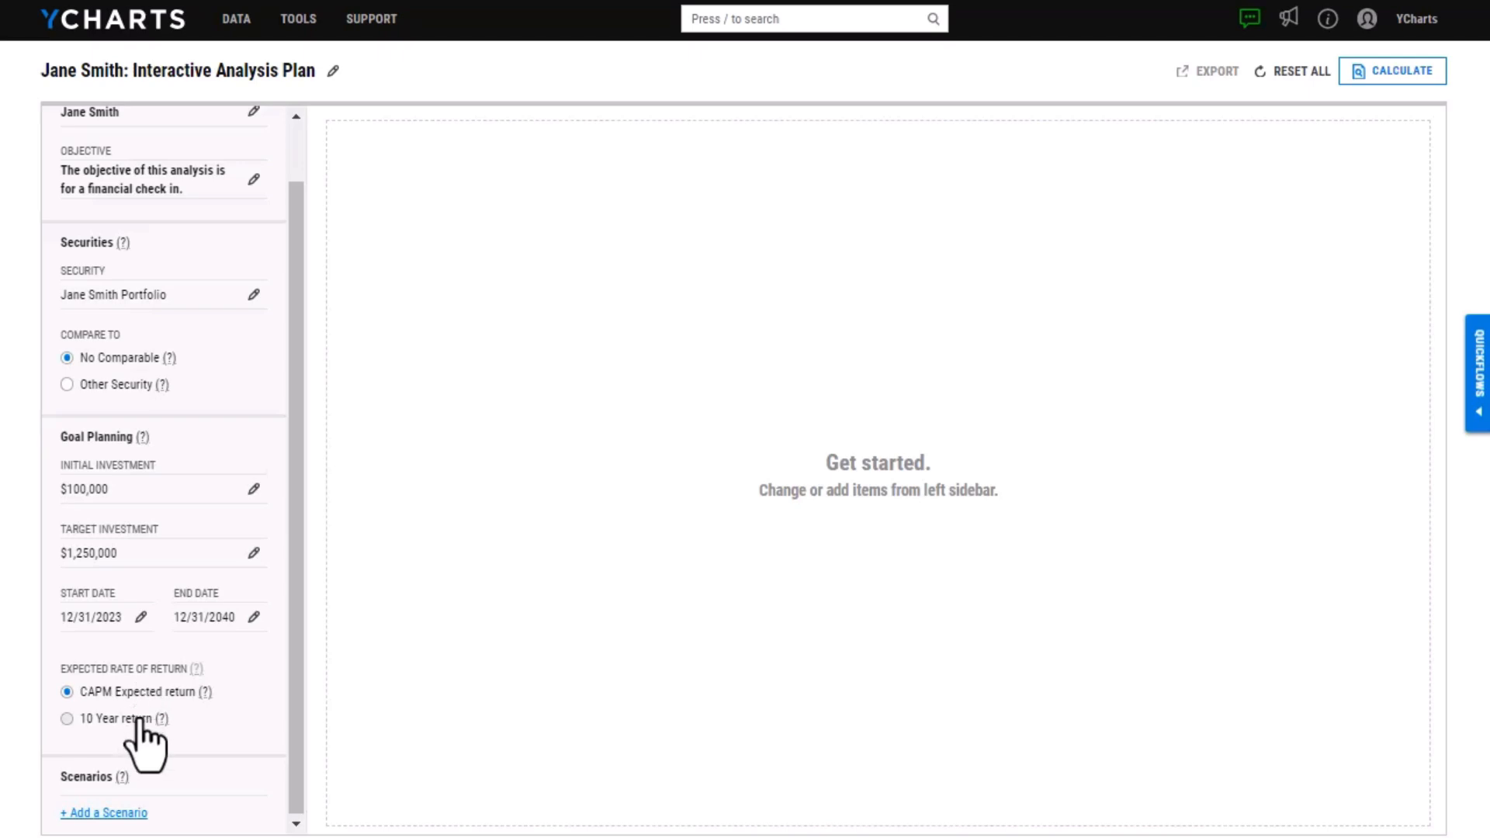
{"action": "left_click", "coordinate": [204, 692]}
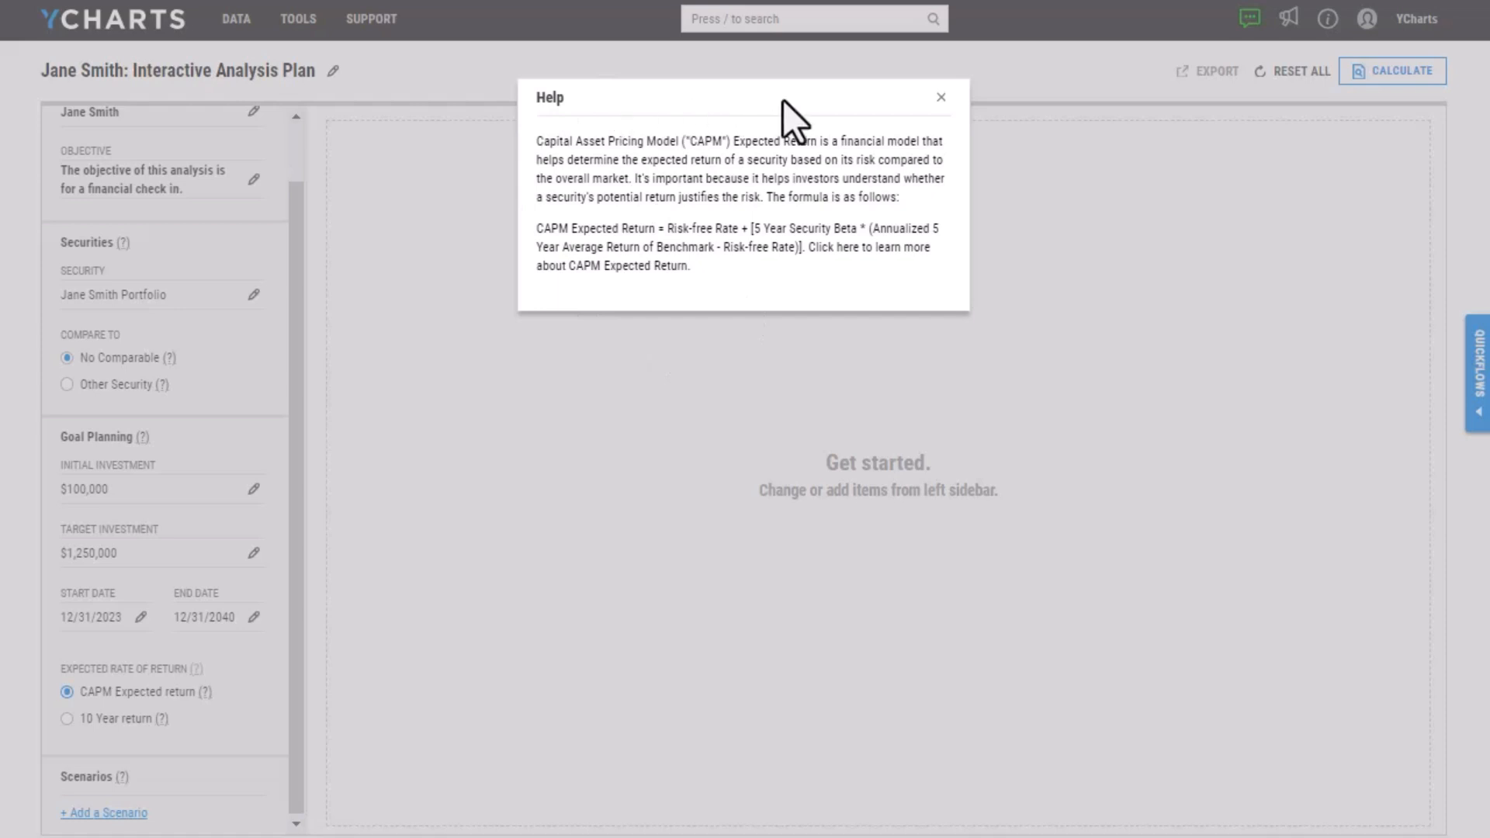
{"action": "left_click", "coordinate": [940, 97]}
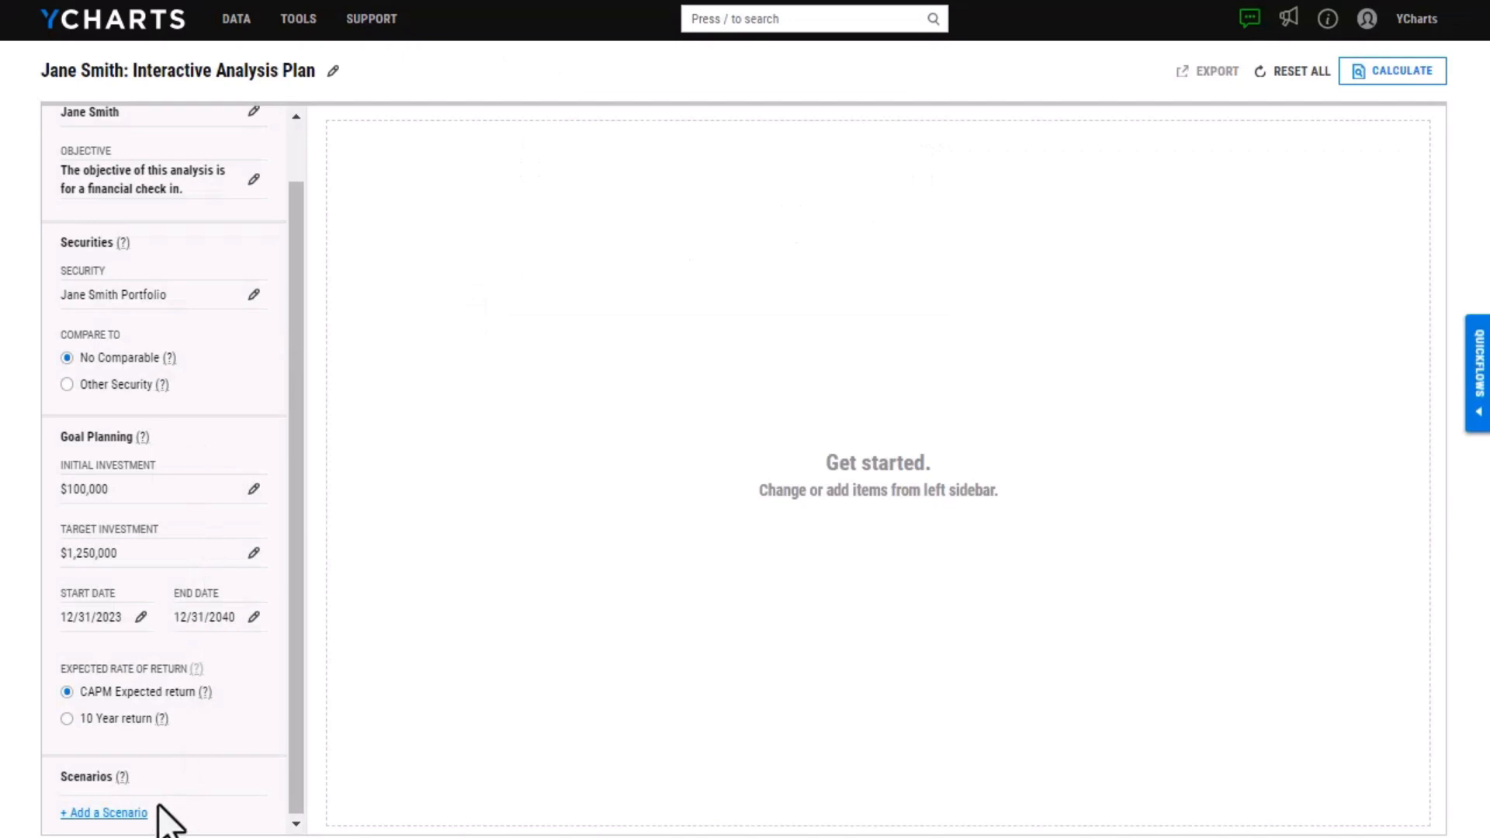
Start a new scenario named "Contribution" and set its type to Contribution
{"action": "left_click", "coordinate": [118, 816]}
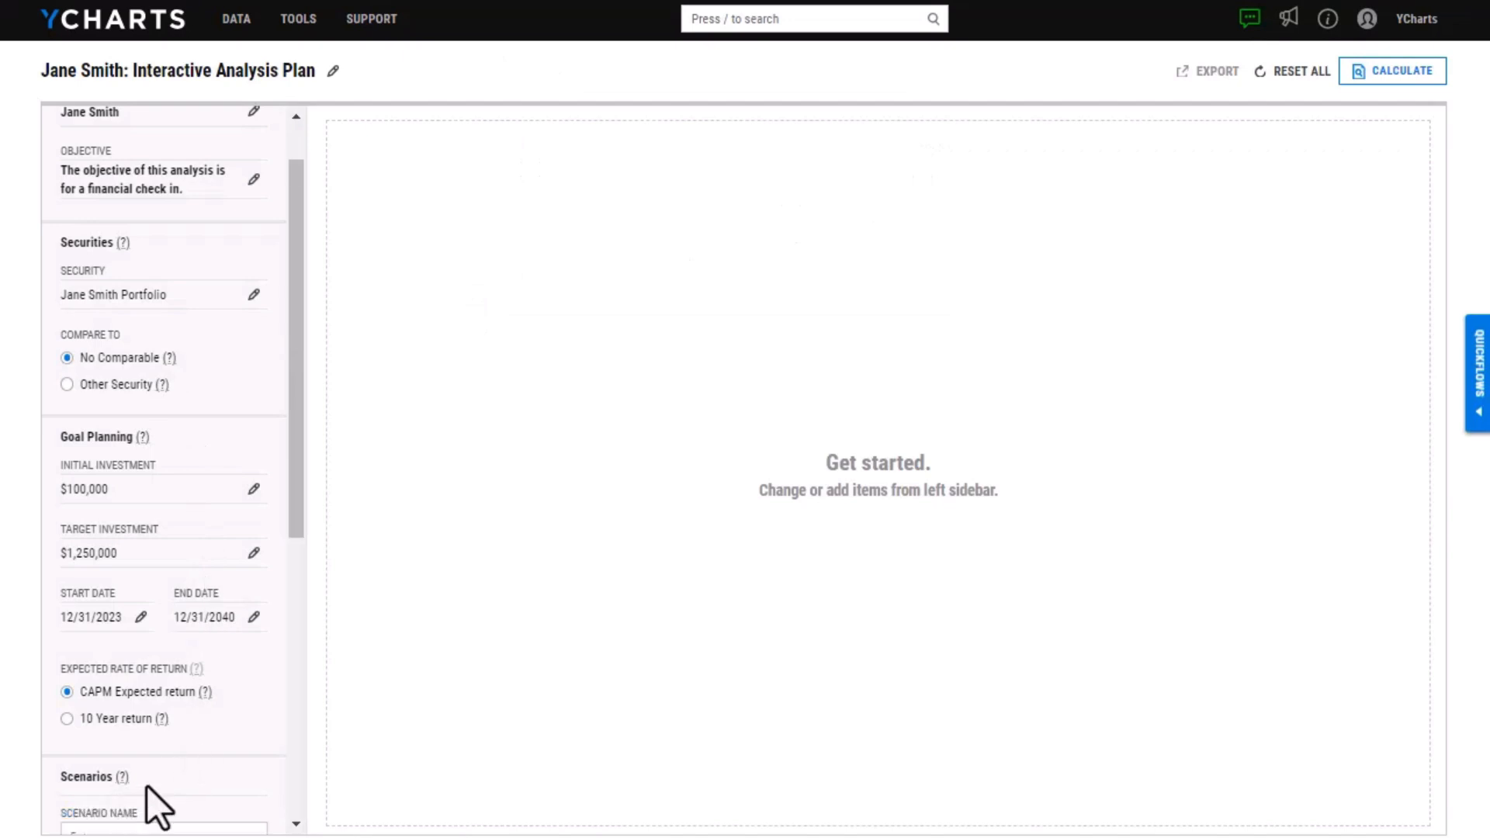
{"action": "left_click_drag", "start_coordinate": [307, 365], "coordinate": [297, 552]}
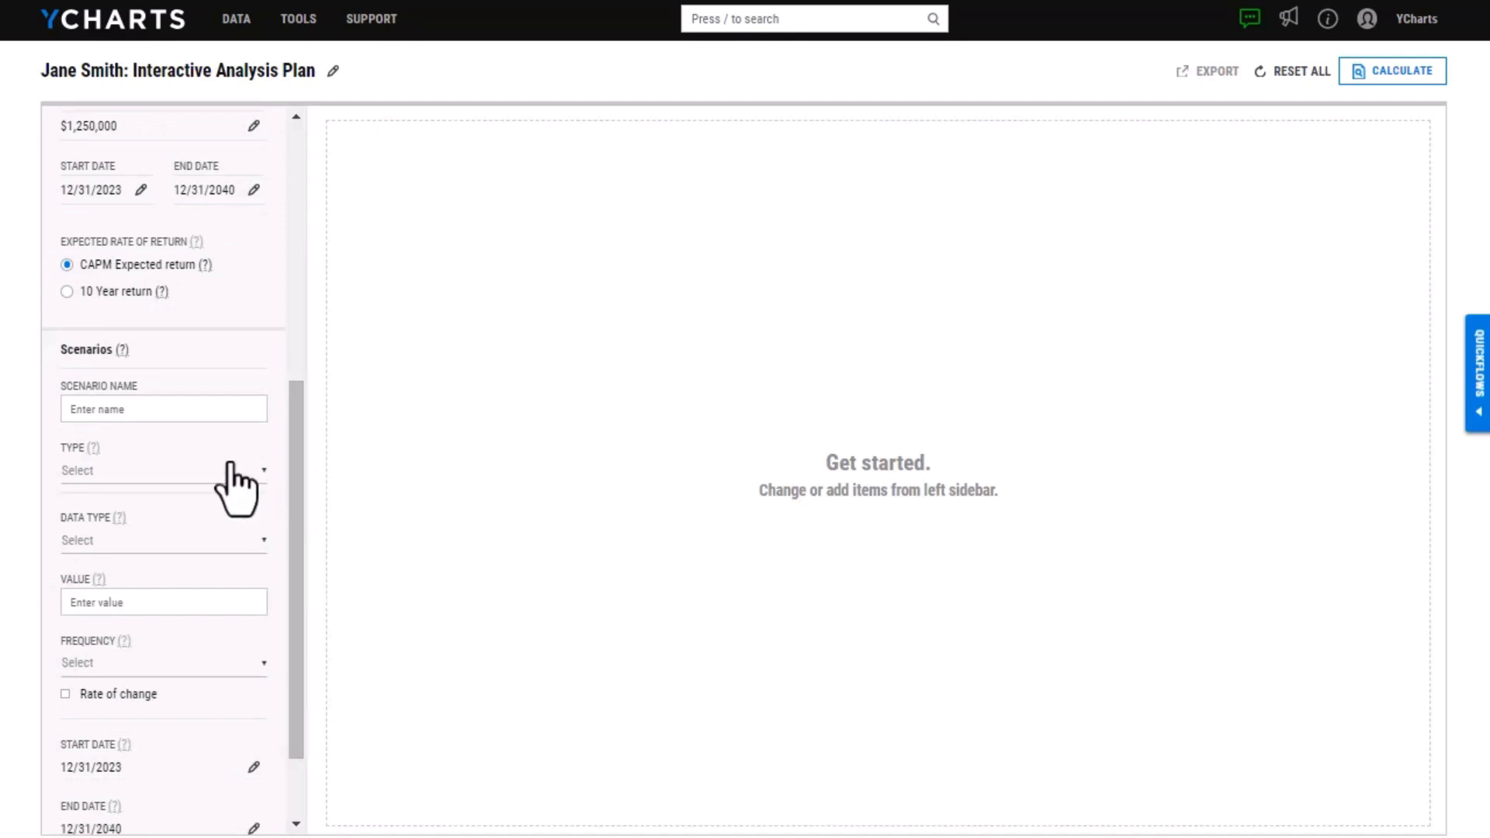
{"action": "left_click", "coordinate": [194, 405]}
{"action": "type", "text": "Contribution"}
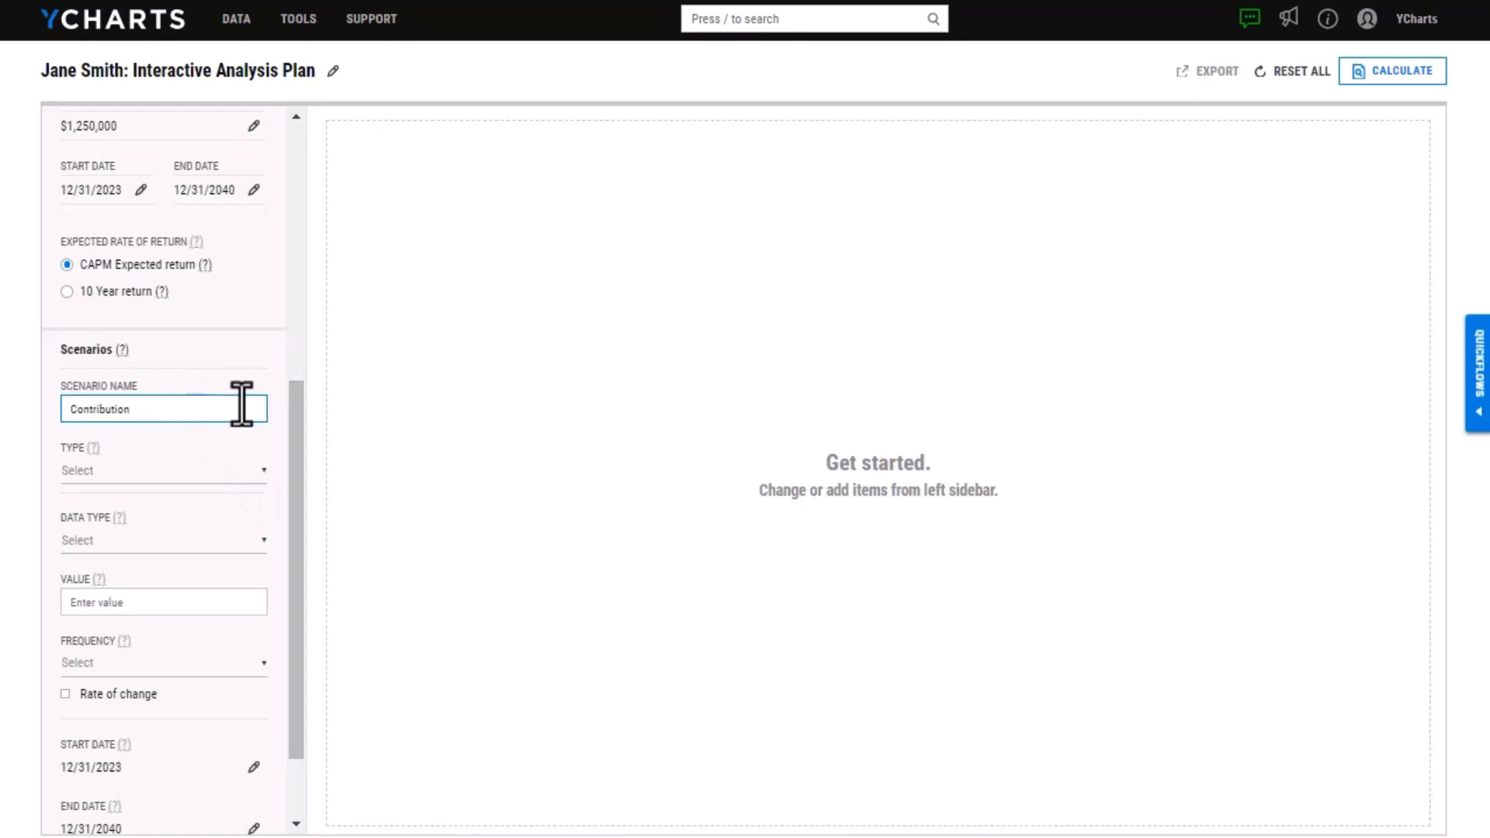
{"action": "left_click", "coordinate": [165, 473]}
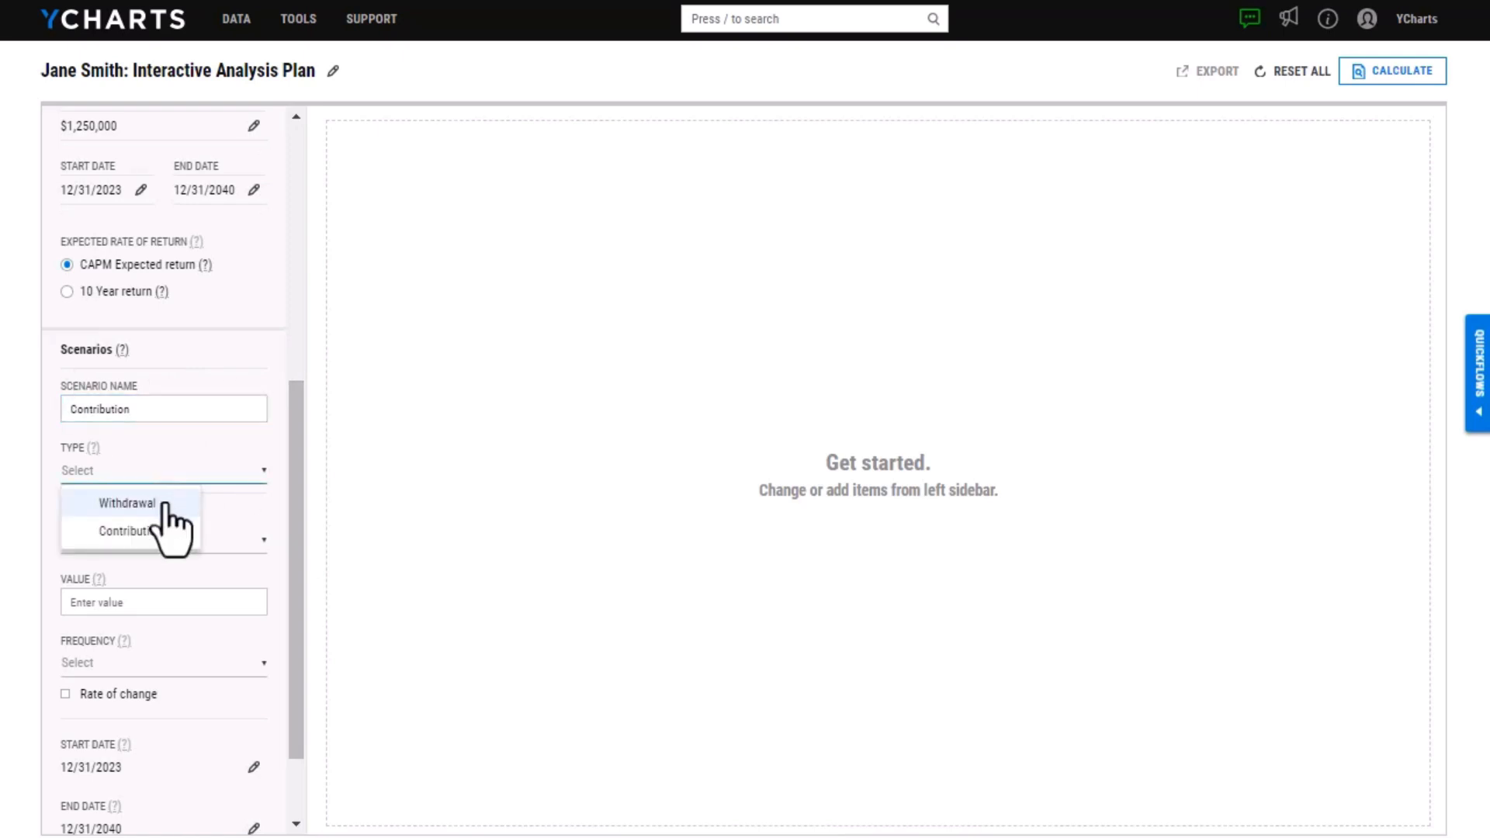
{"action": "left_click", "coordinate": [168, 532]}
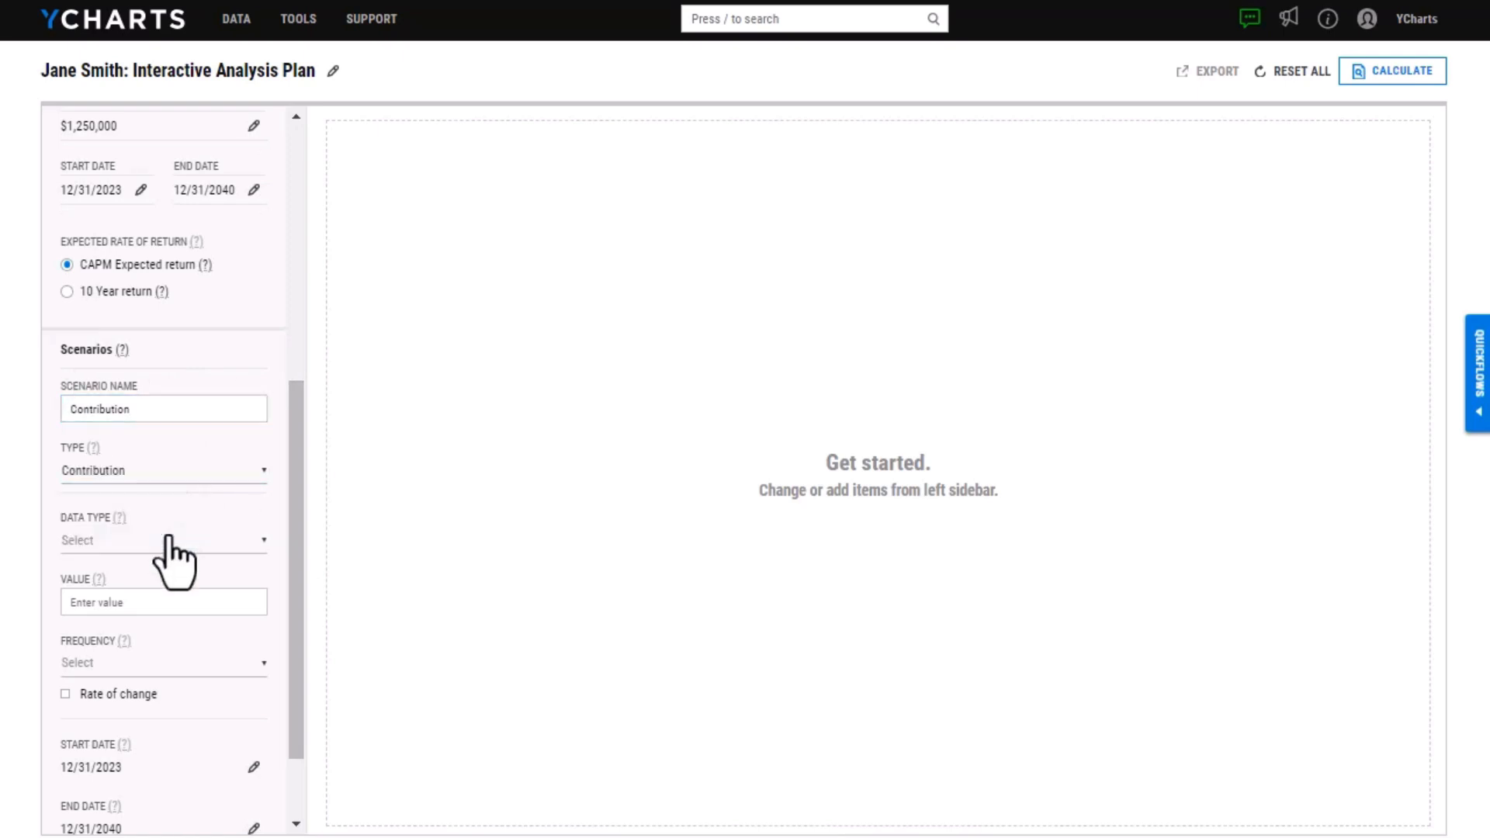
Give the scenario data type Value, an amount of $750 and a Monthly frequency, and add it to the plan
{"action": "left_click", "coordinate": [169, 541]}
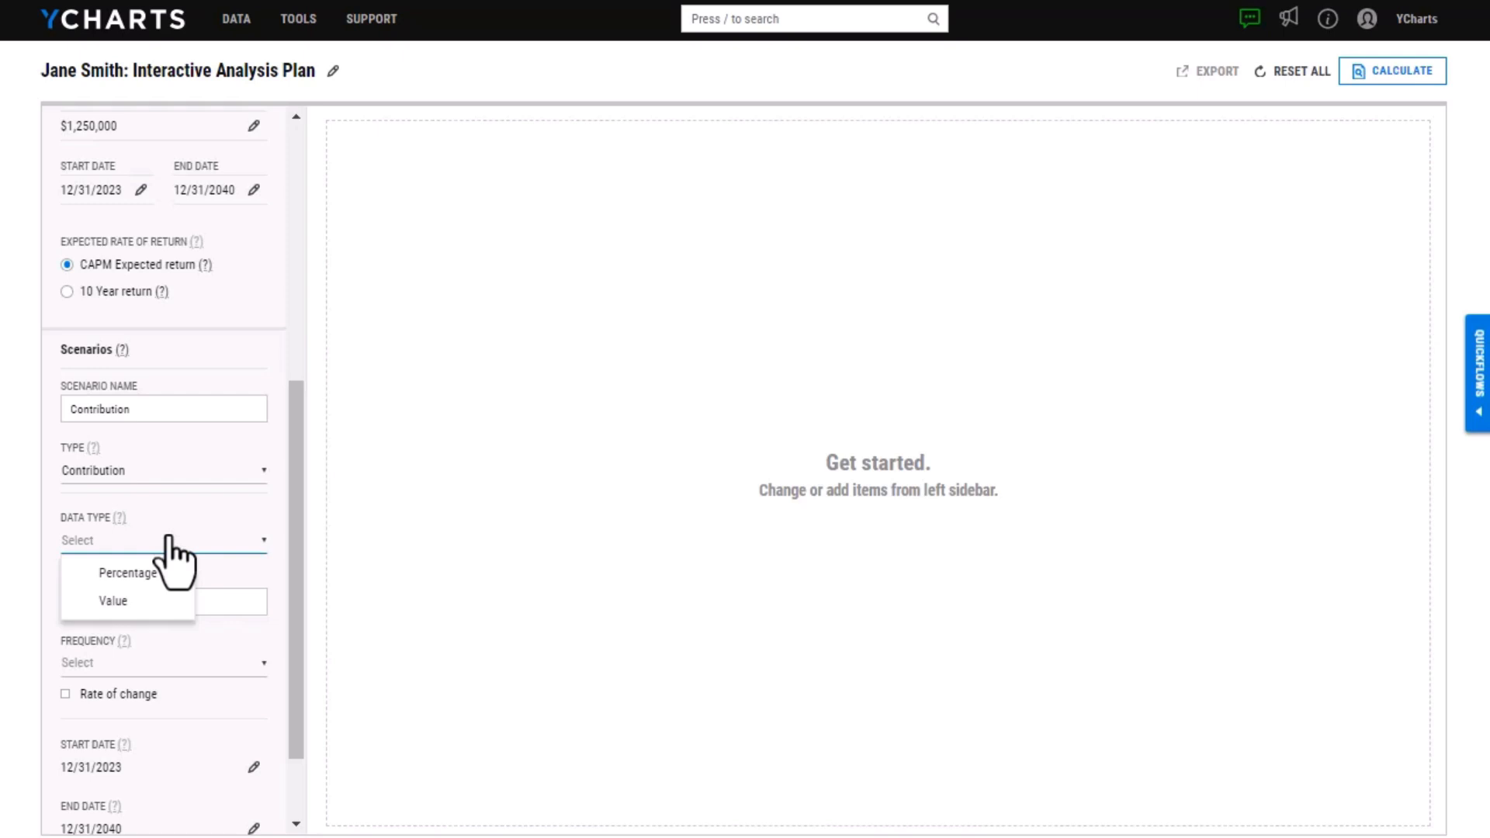
{"action": "left_click", "coordinate": [175, 601]}
{"action": "left_click", "coordinate": [178, 601]}
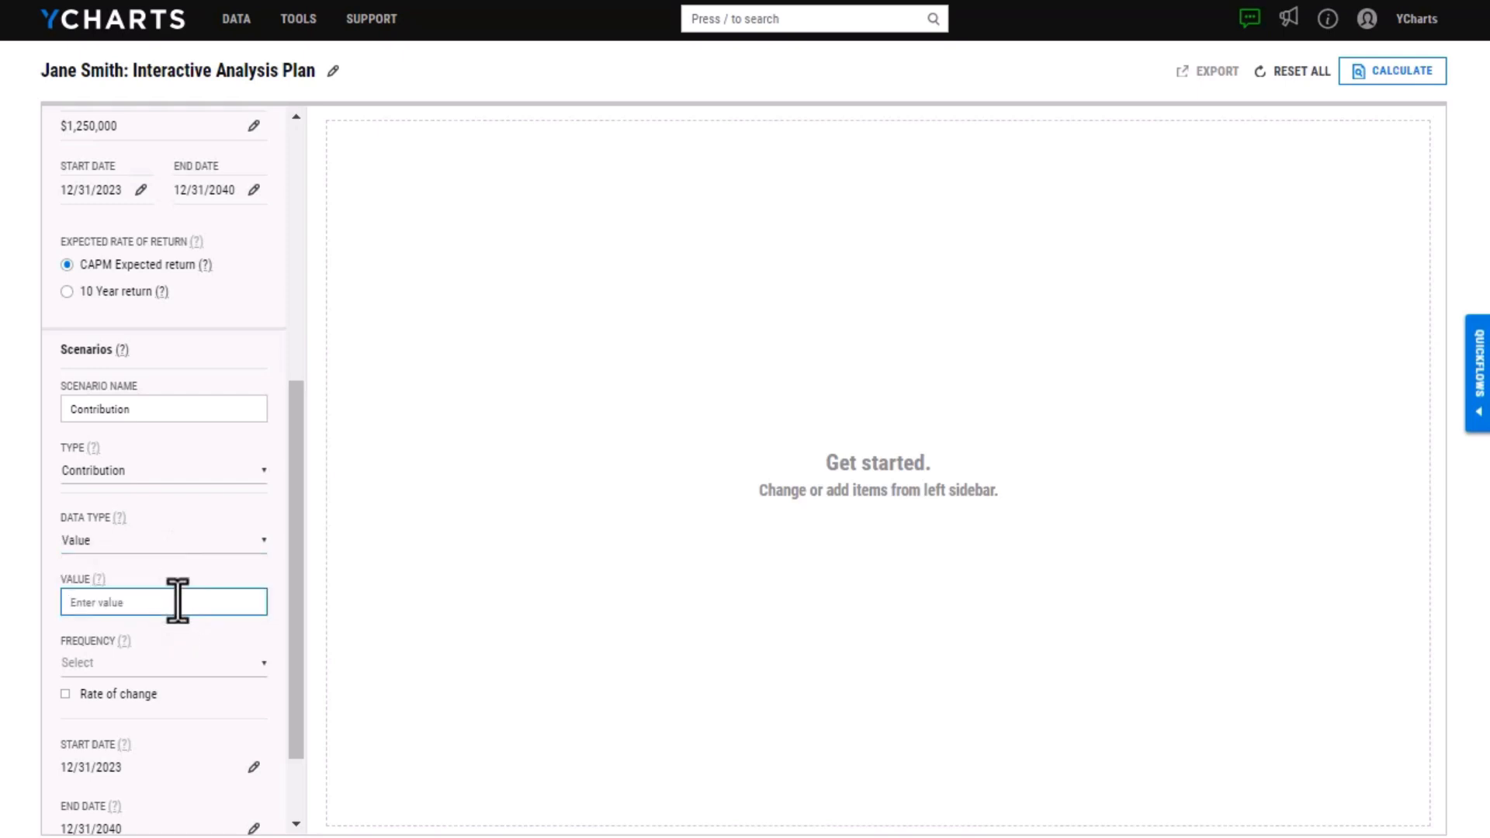
{"action": "type", "text": "750"}
{"action": "left_click", "coordinate": [203, 662]}
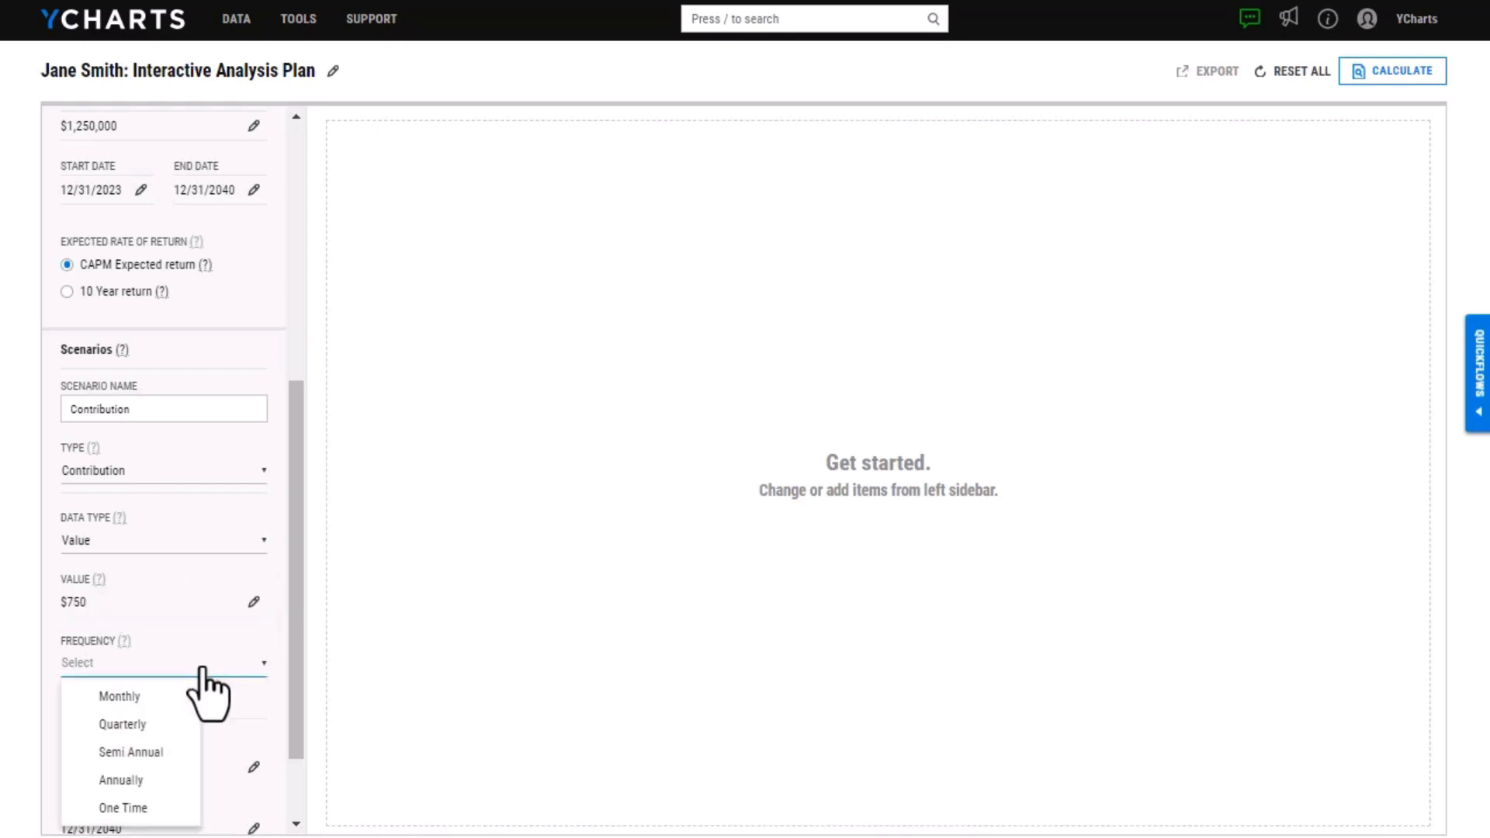
{"action": "left_click", "coordinate": [186, 696]}
{"action": "left_click_drag", "start_coordinate": [295, 548], "coordinate": [297, 650]}
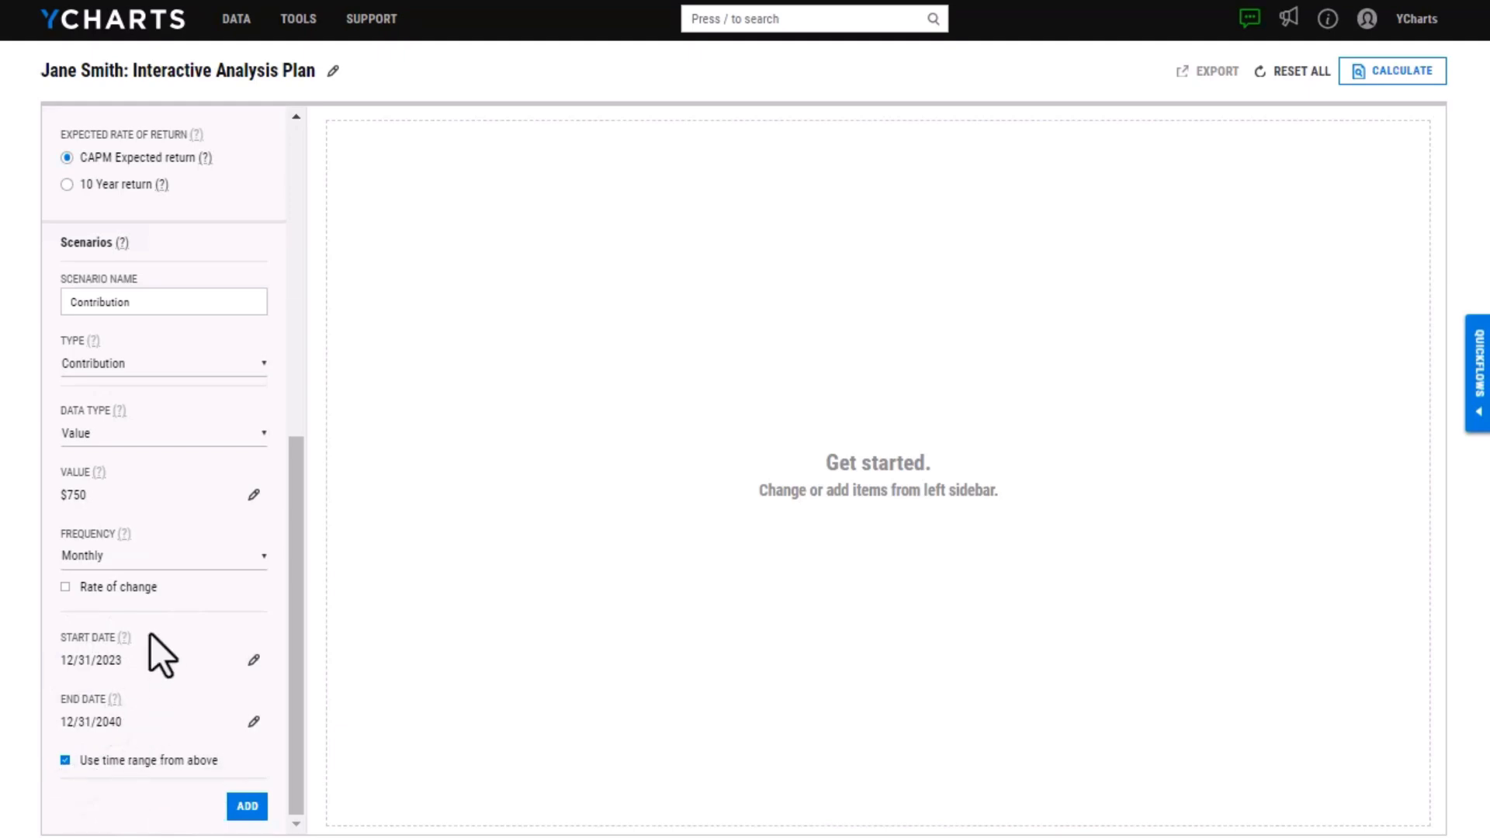
{"action": "left_click", "coordinate": [252, 807]}
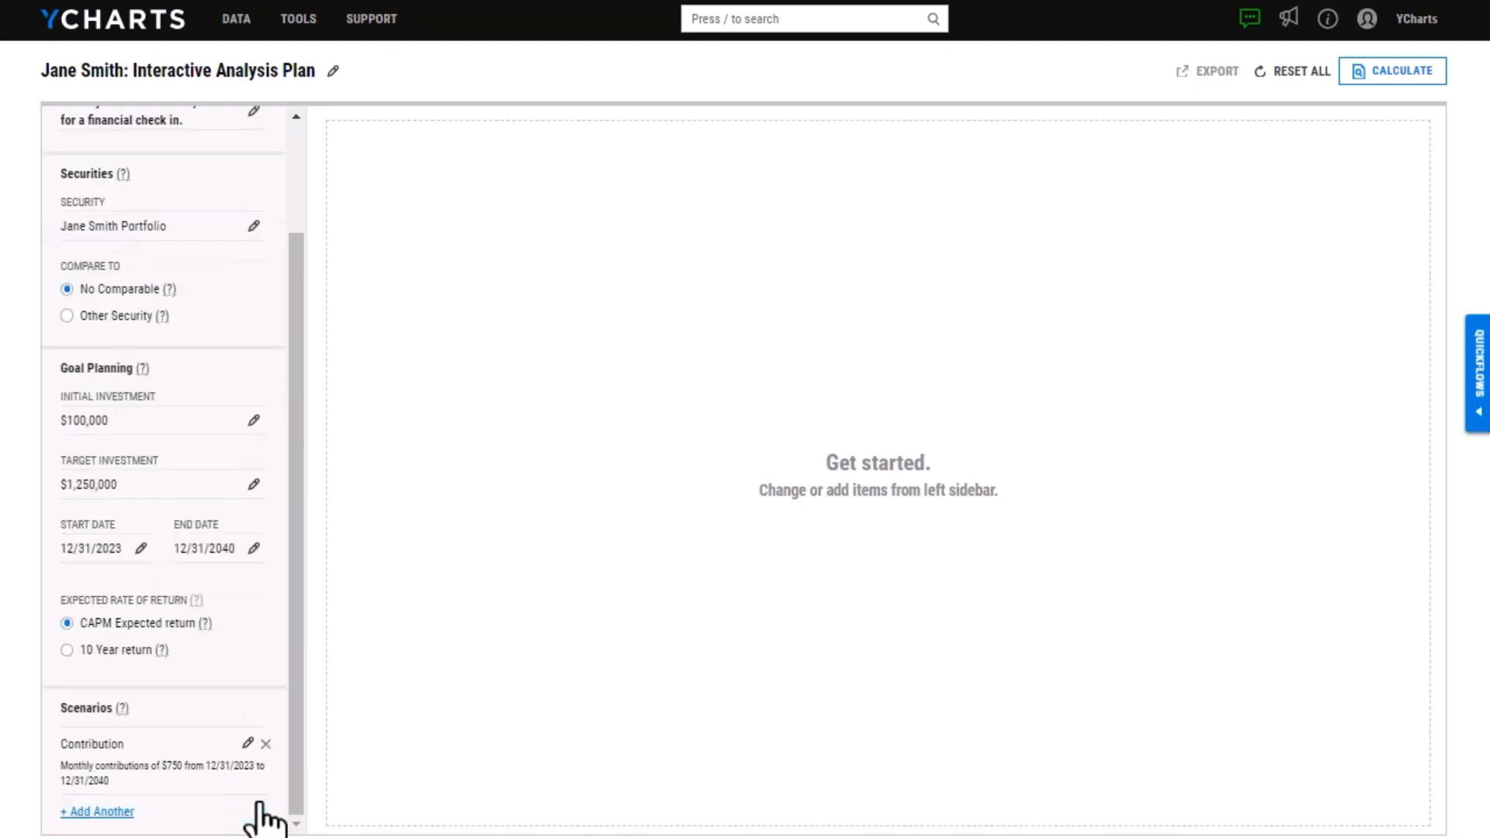
Calculate the analysis and preview its chart without the standard deviation before showing it again
{"action": "left_click", "coordinate": [1397, 78]}
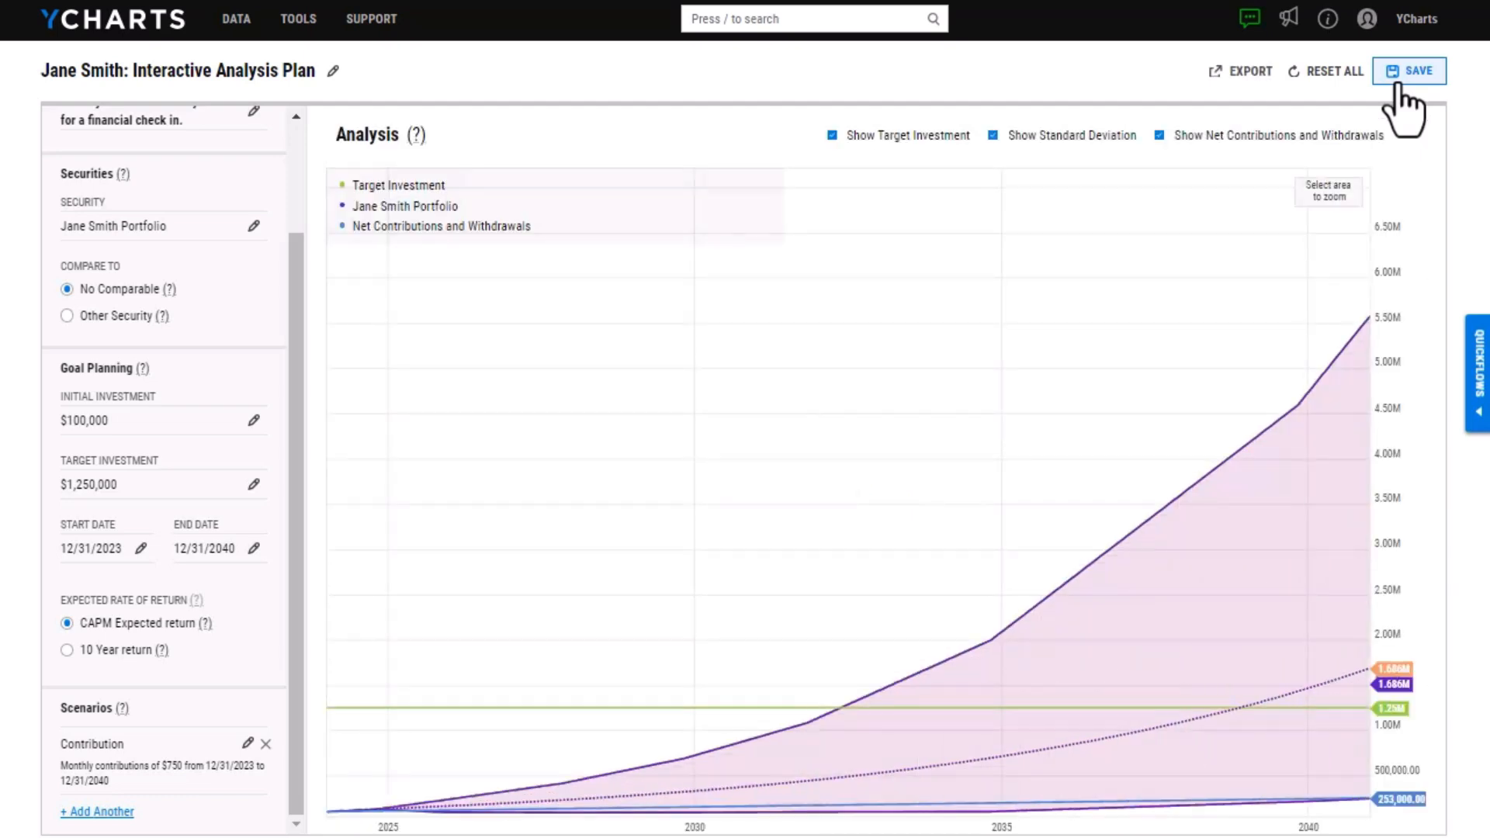
{"action": "mouse_move", "coordinate": [1303, 253]}
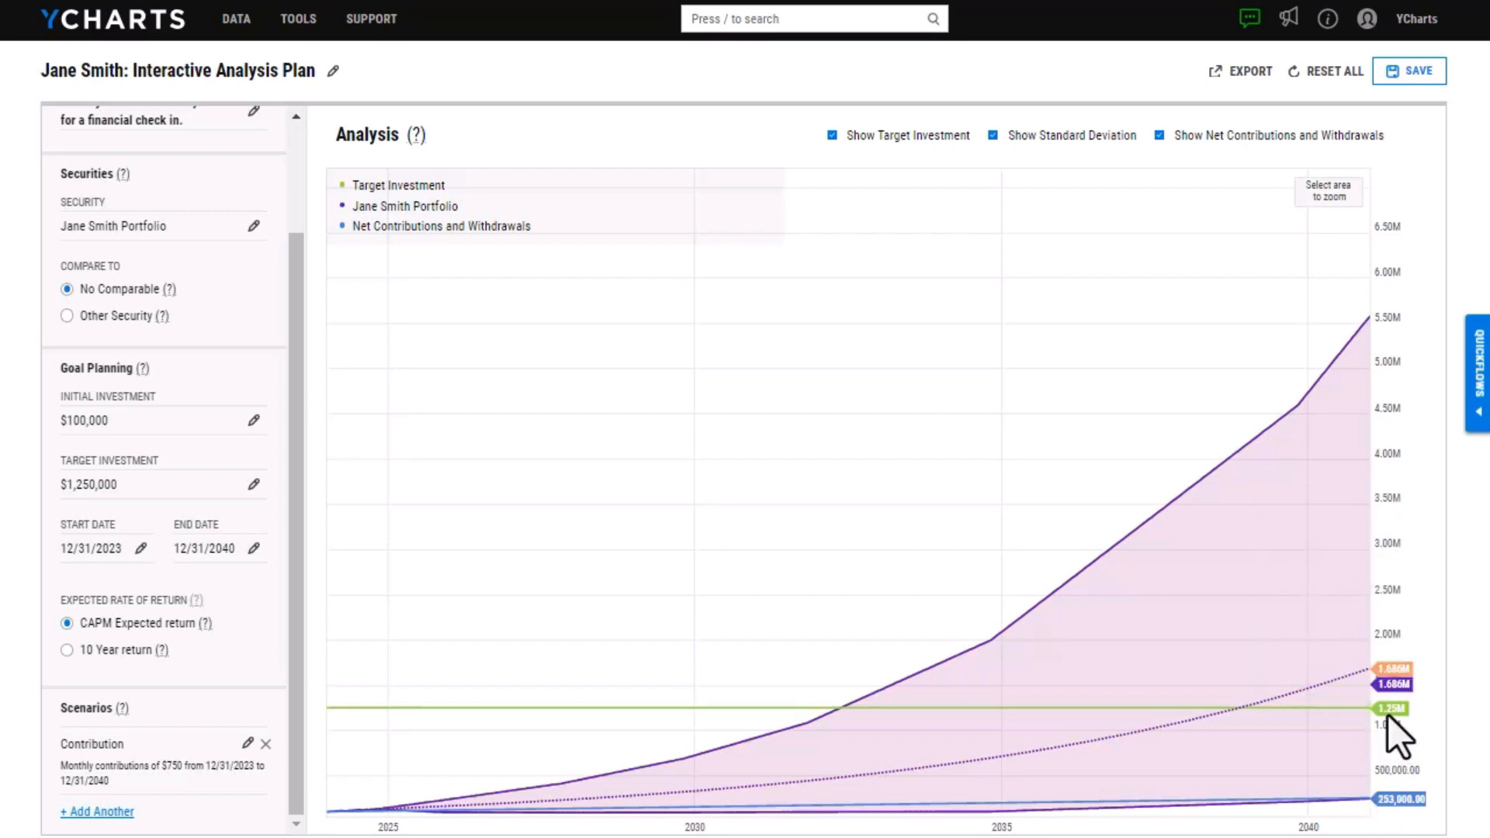
{"action": "mouse_move", "coordinate": [1342, 685]}
{"action": "left_click", "coordinate": [1031, 144]}
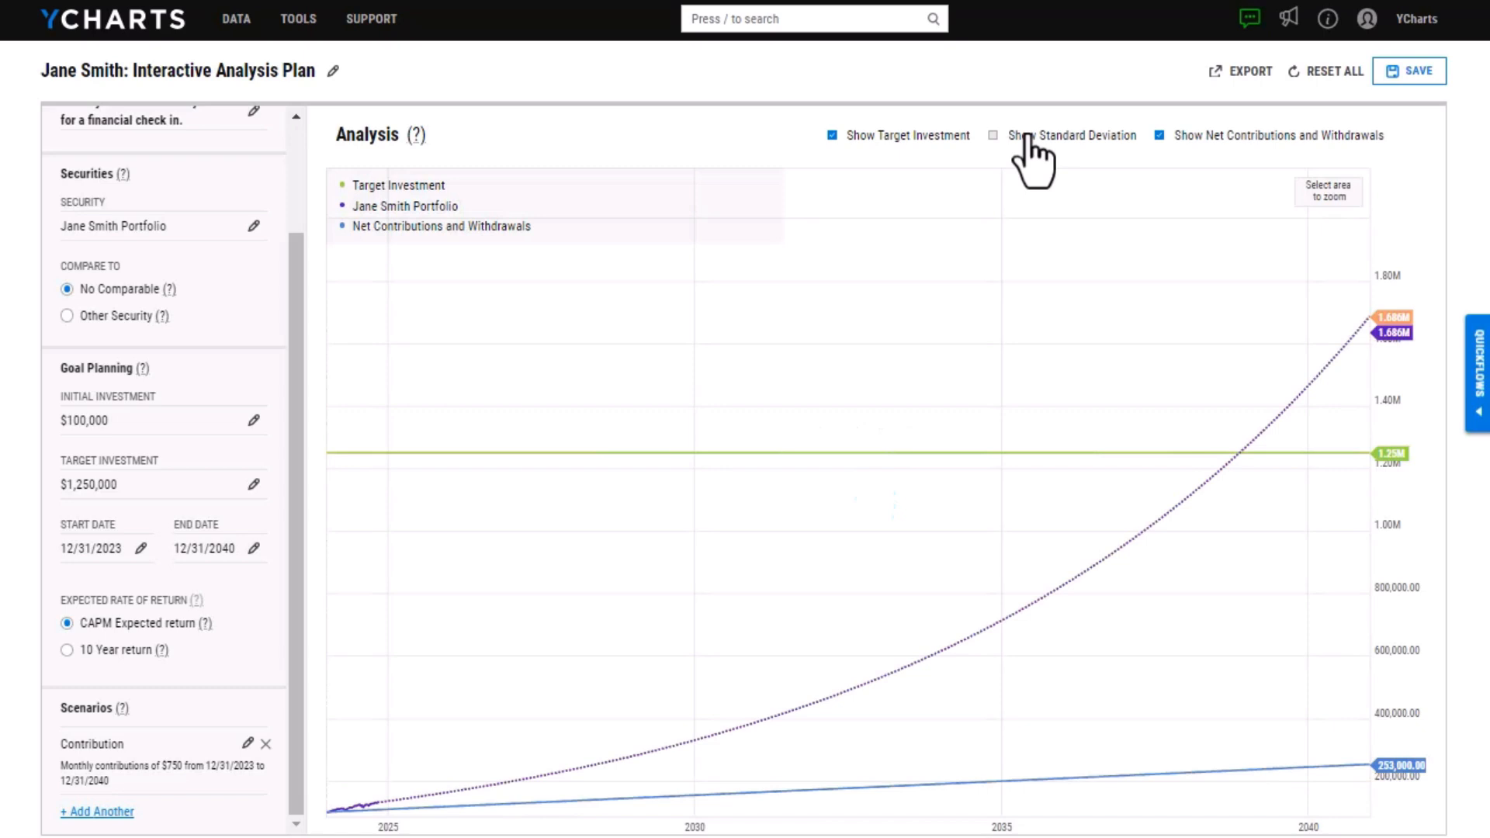
{"action": "left_click", "coordinate": [1028, 135]}
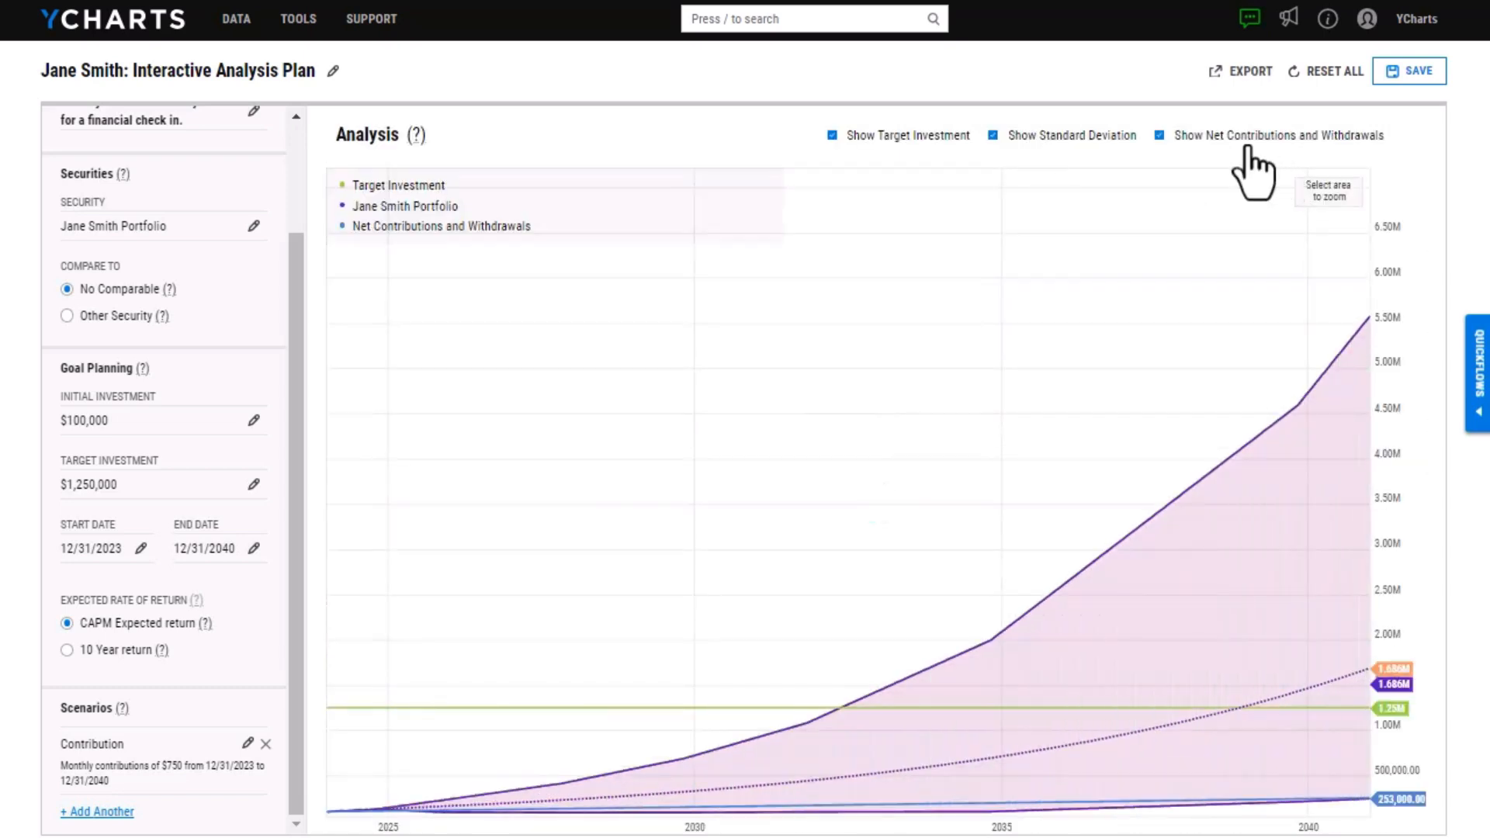
Hide the net contributions and withdrawals on the analysis chart and save the plan
{"action": "left_click", "coordinate": [1248, 142]}
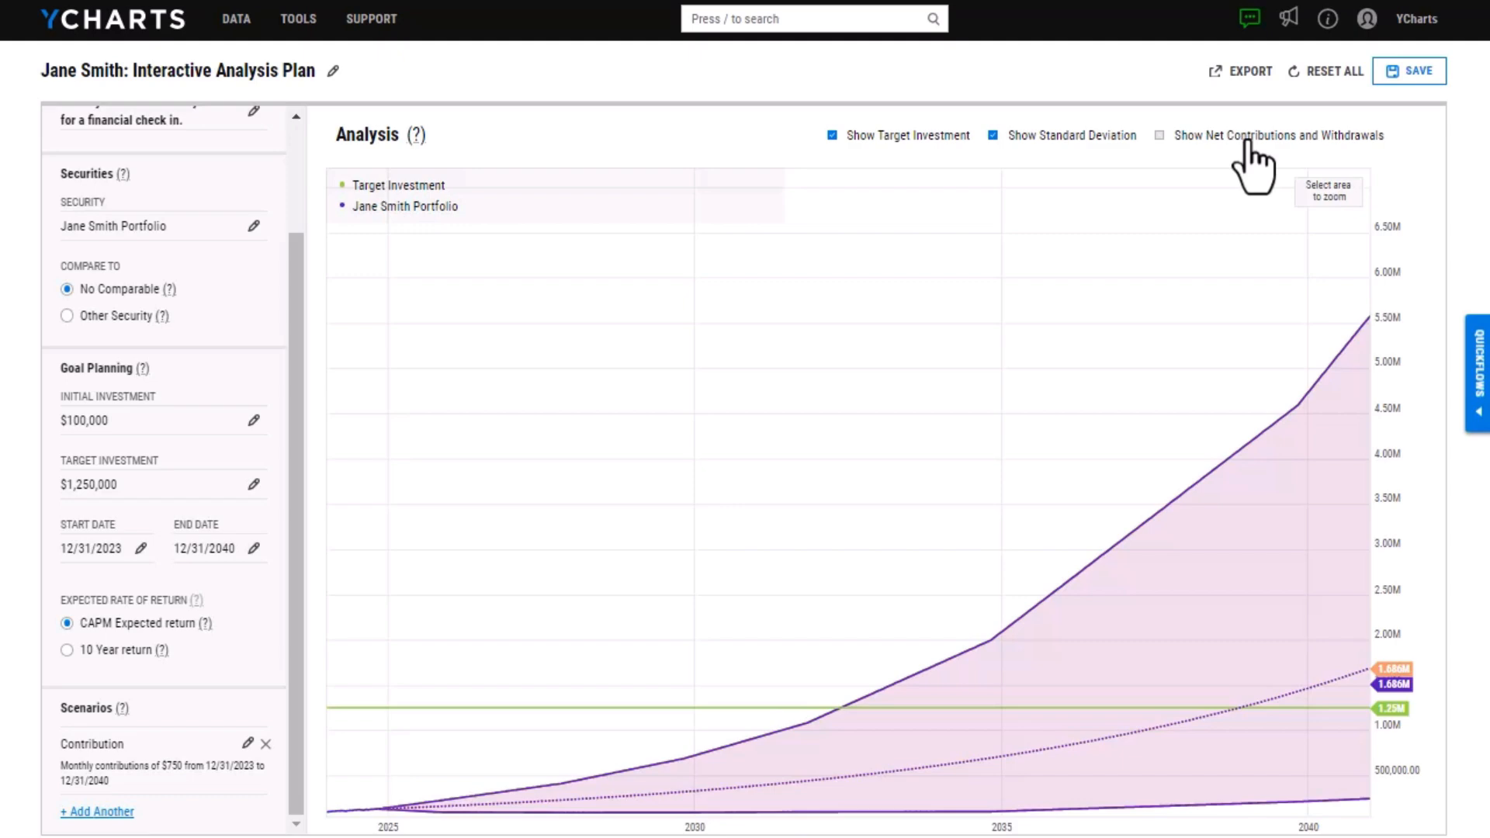
{"action": "left_click", "coordinate": [1434, 78]}
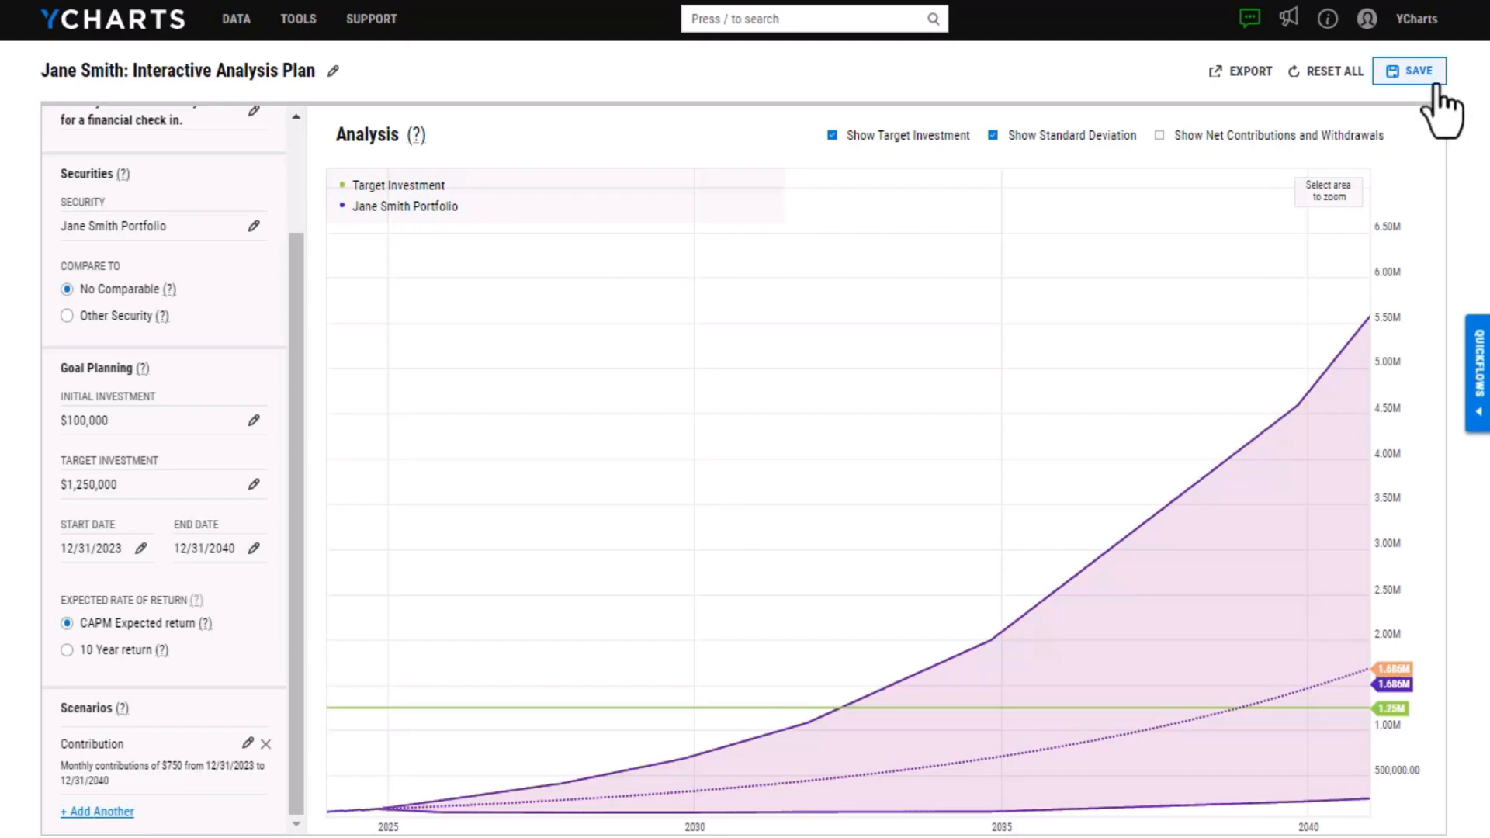